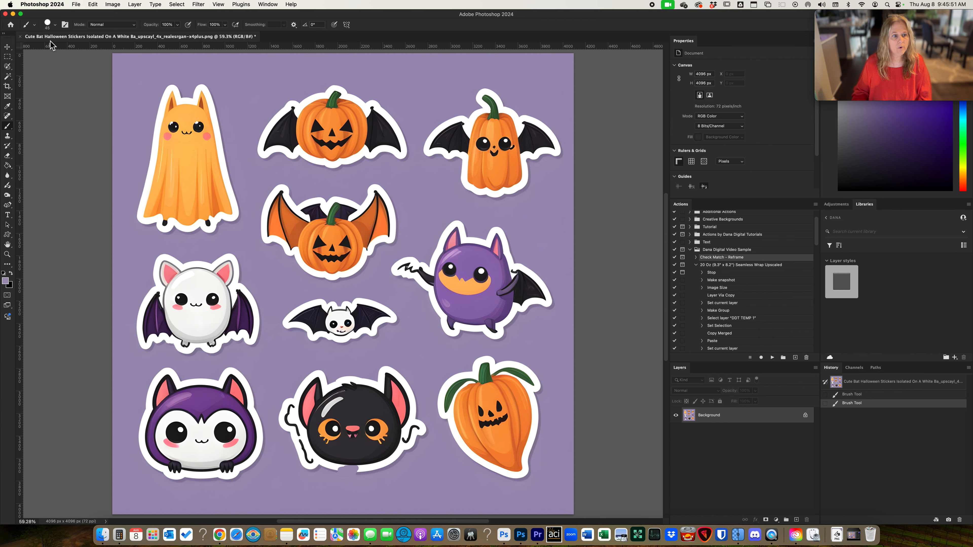
Step: Check the Hard Round brush's hardness and reduce the brush size for touching up the sticker border
{"action": "left_click", "coordinate": [56, 24]}
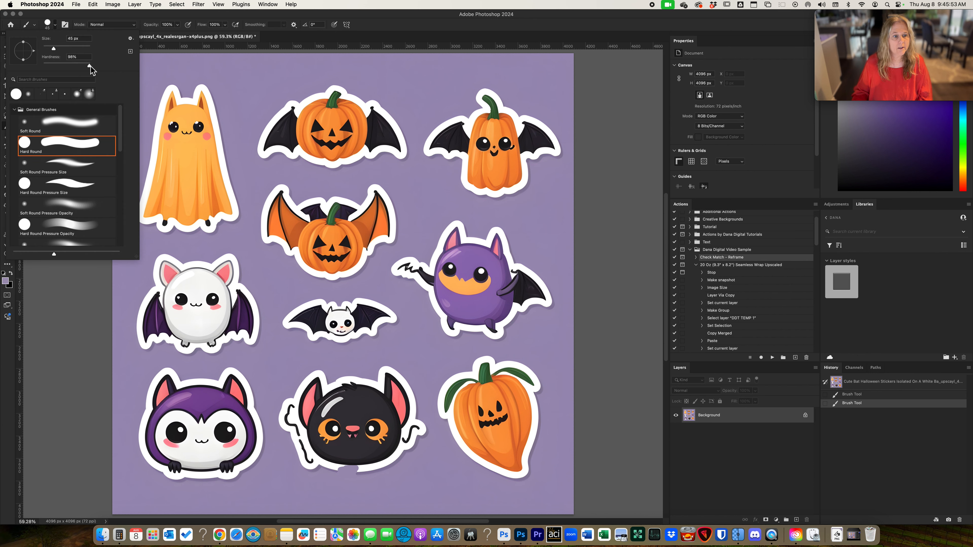
{"action": "left_click", "coordinate": [90, 66]}
{"action": "left_click", "coordinate": [57, 26]}
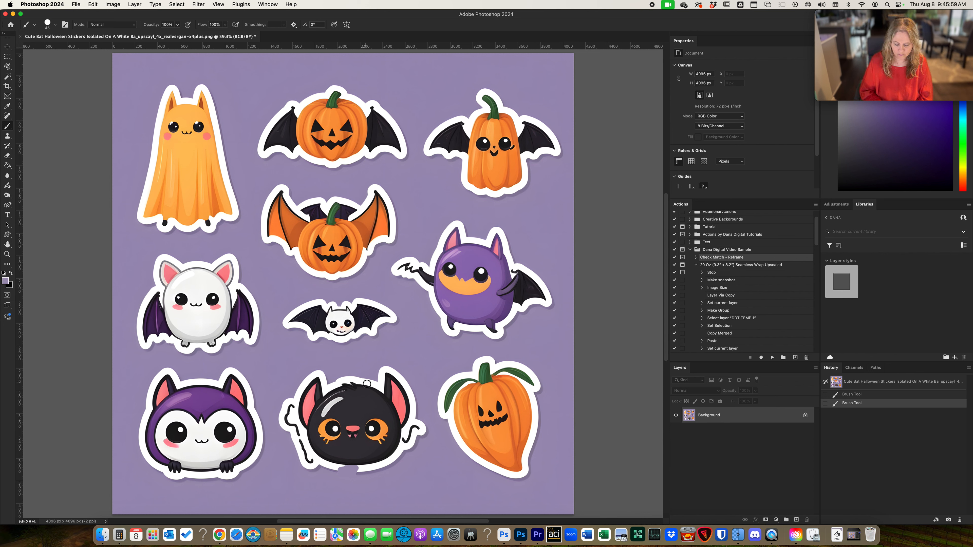
{"action": "key", "text": "bracketleft"}
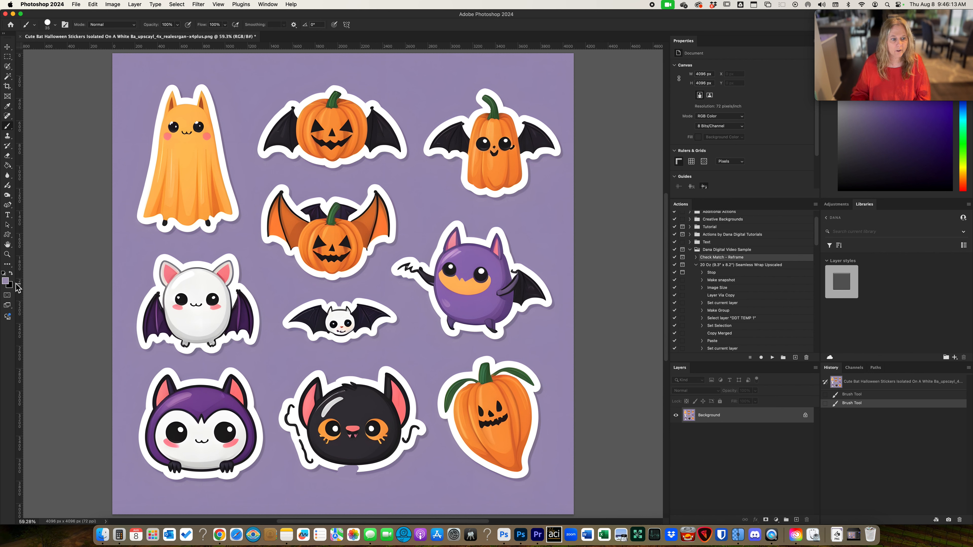
Step: Set the foreground color to white (#ffffff) by sampling the black bat sticker's border
{"action": "left_click", "coordinate": [6, 283]}
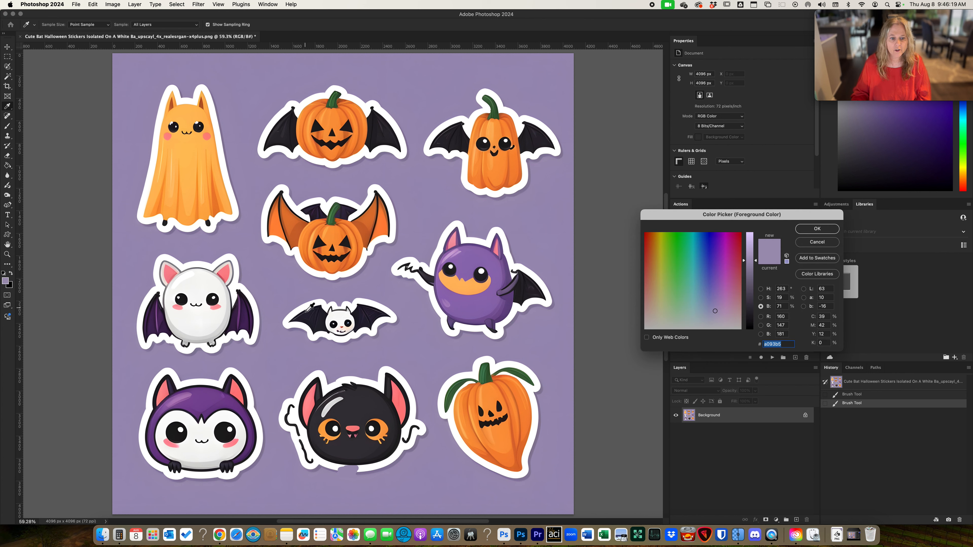
{"action": "left_click", "coordinate": [367, 471]}
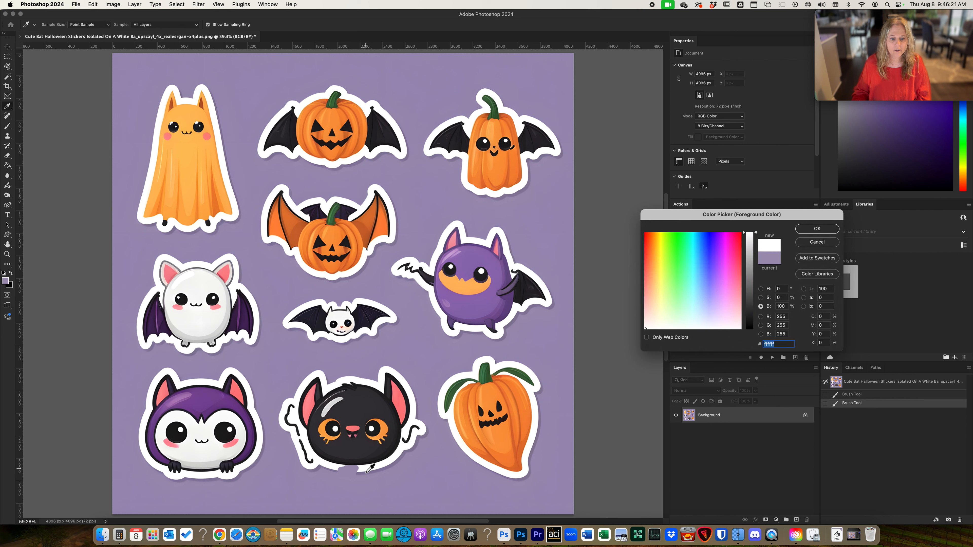
{"action": "left_click", "coordinate": [817, 229]}
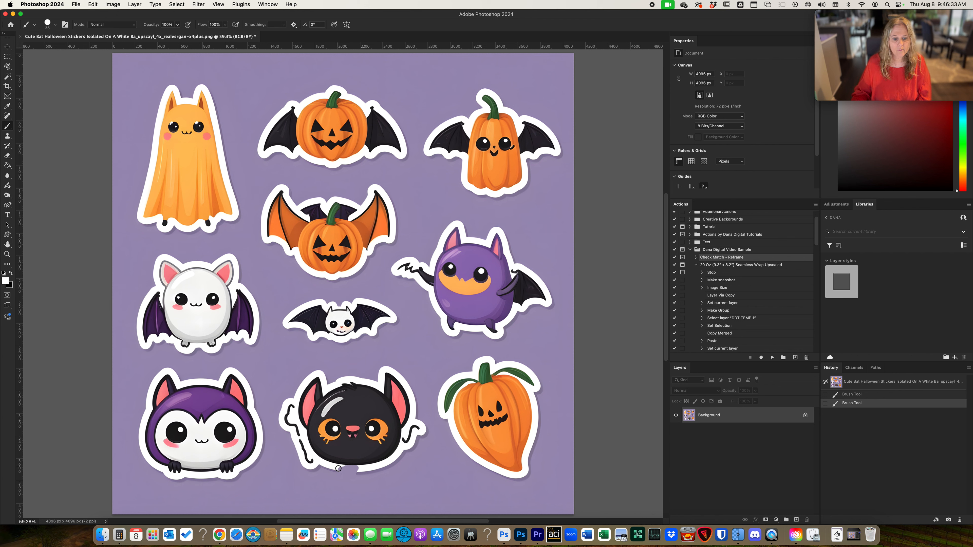
Step: Paint white over the gap in the border beneath the black bat, comparing before and after with undo and redo
{"action": "left_click_drag", "start_coordinate": [360, 469], "coordinate": [336, 470]}
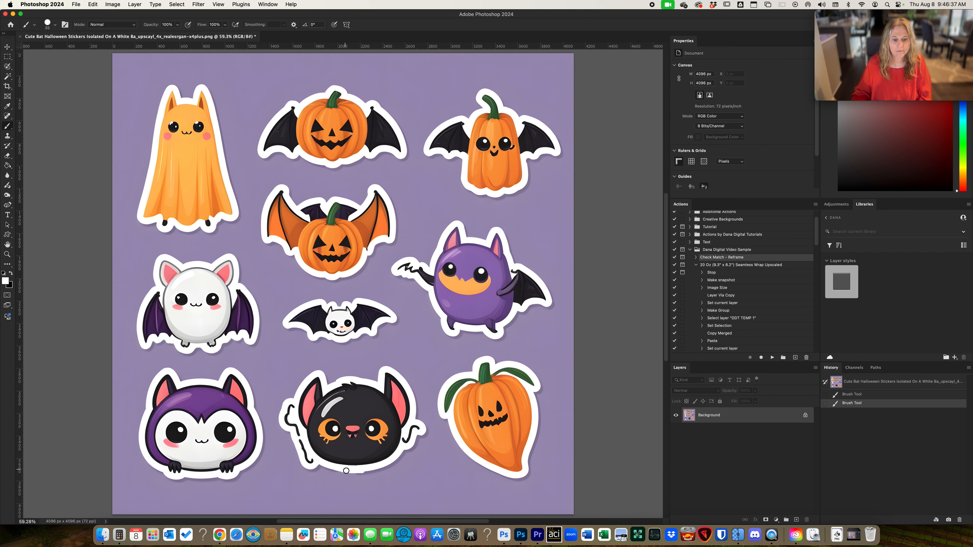
{"action": "left_click", "coordinate": [363, 469]}
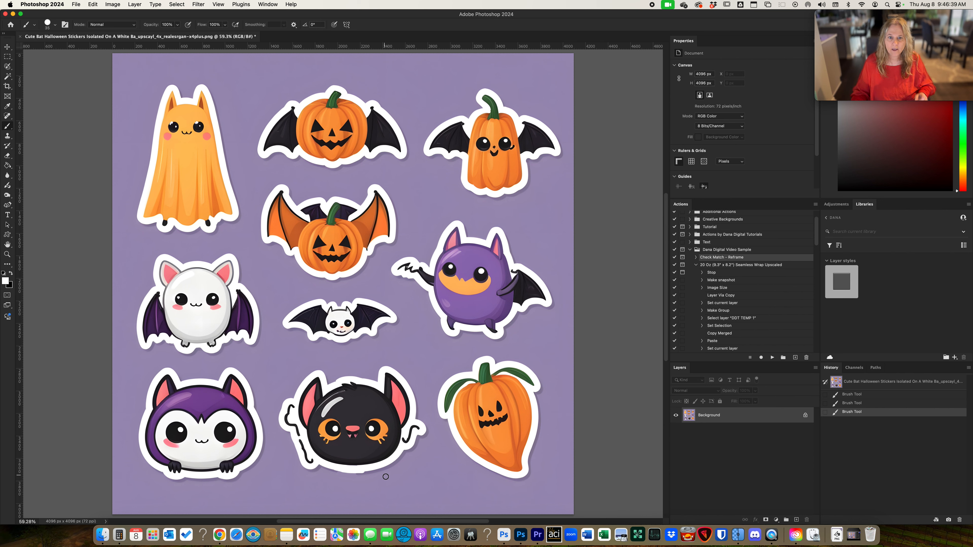
{"action": "key", "text": "super+z"}
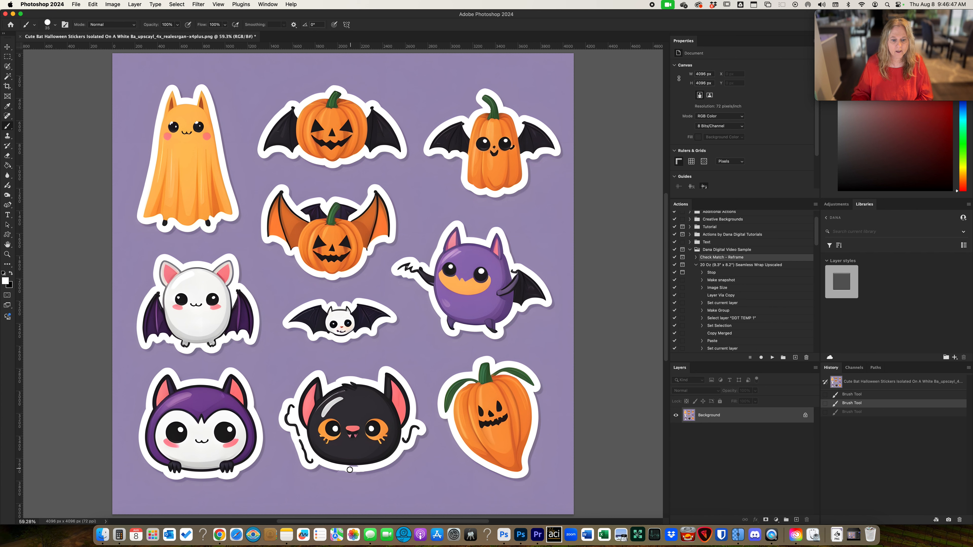
{"action": "key", "text": "super+shift+z"}
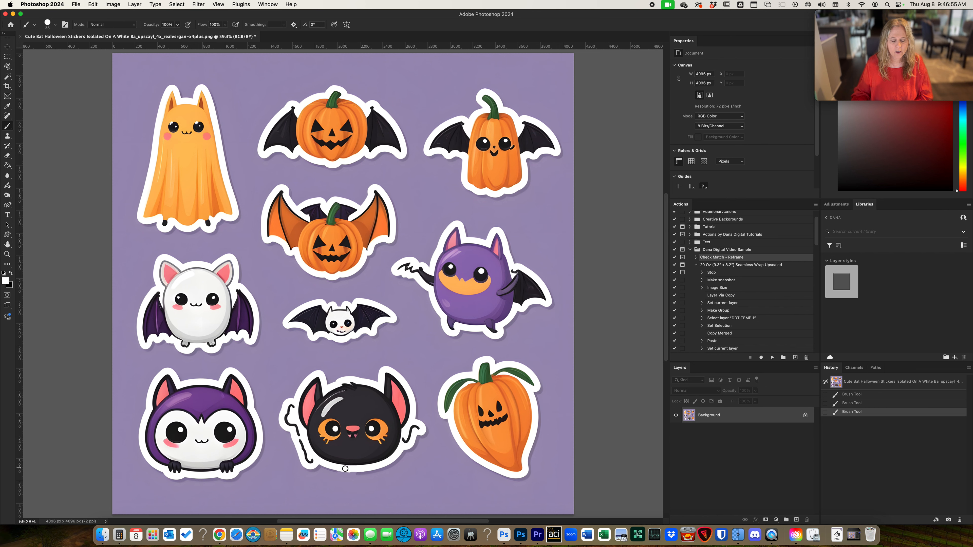
{"action": "left_click_drag", "start_coordinate": [363, 468], "coordinate": [349, 468]}
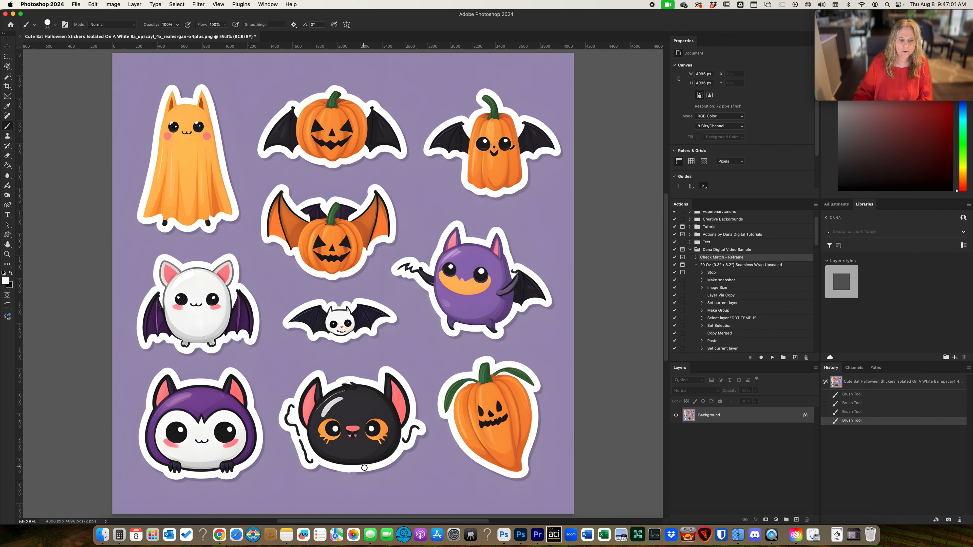
{"action": "left_click_drag", "start_coordinate": [364, 468], "coordinate": [360, 468]}
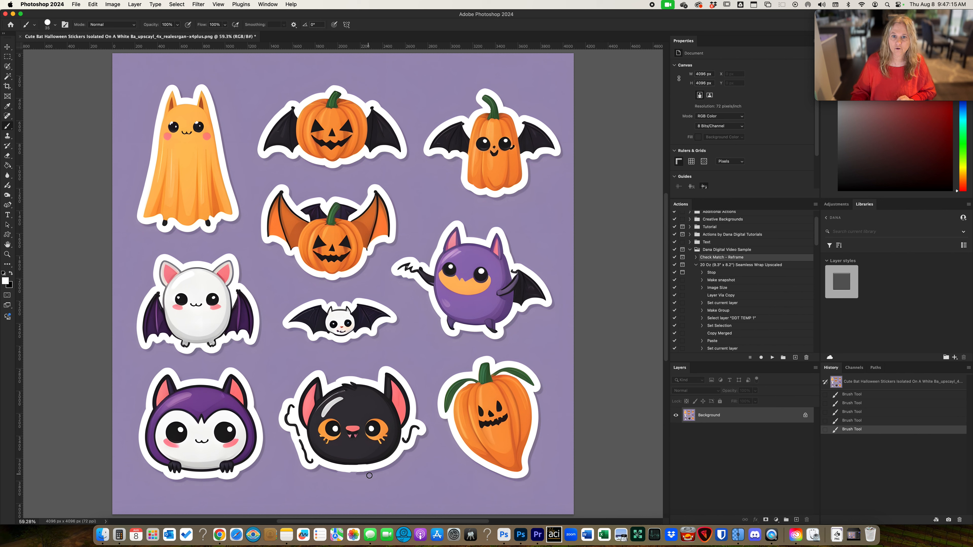
Step: Unlock the Background into a regular layer and activate the Magic Wand tool
{"action": "left_click", "coordinate": [805, 415]}
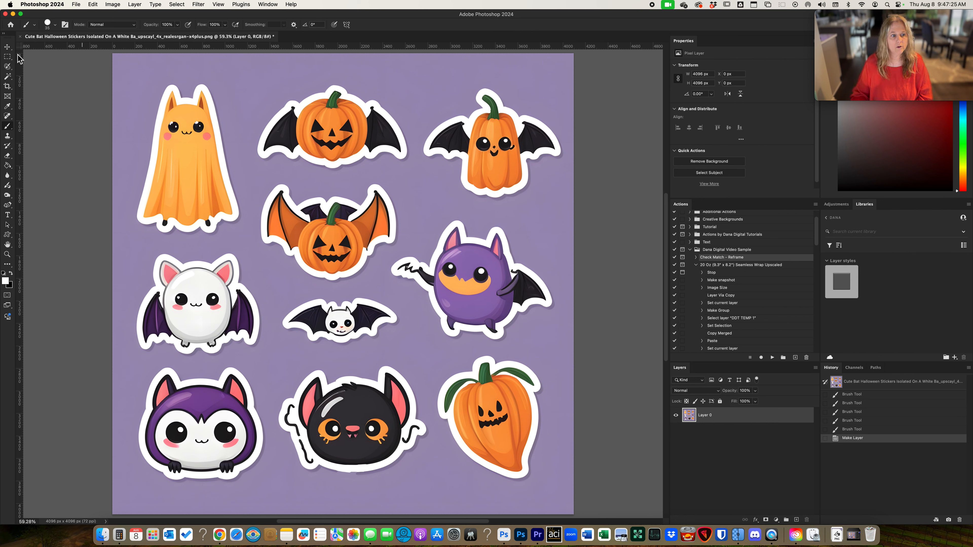
{"action": "left_click", "coordinate": [7, 79]}
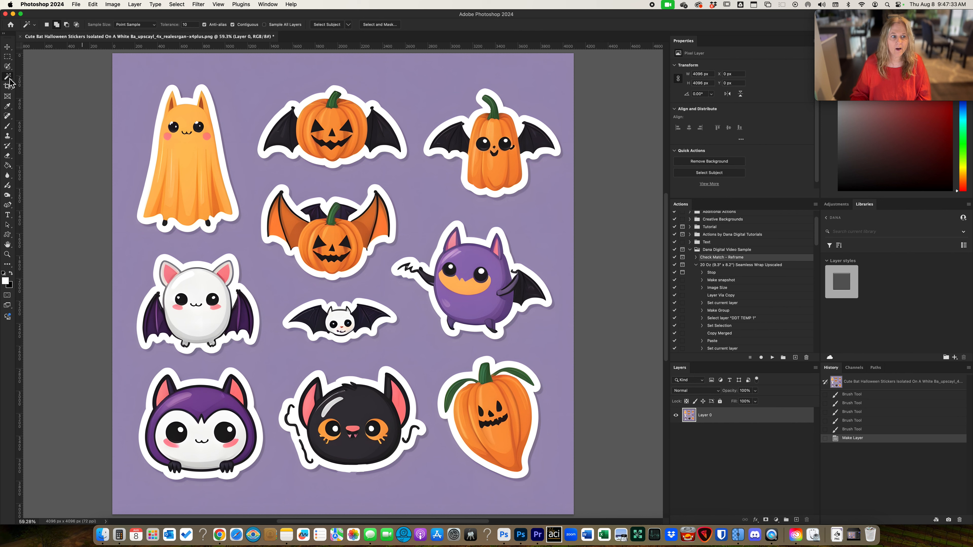
{"action": "right_click", "coordinate": [10, 79]}
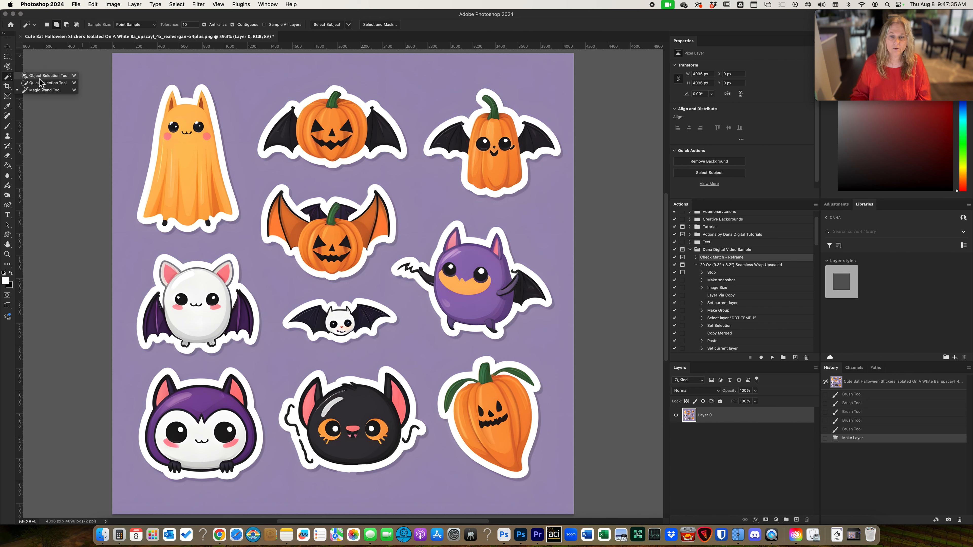
{"action": "left_click", "coordinate": [54, 91]}
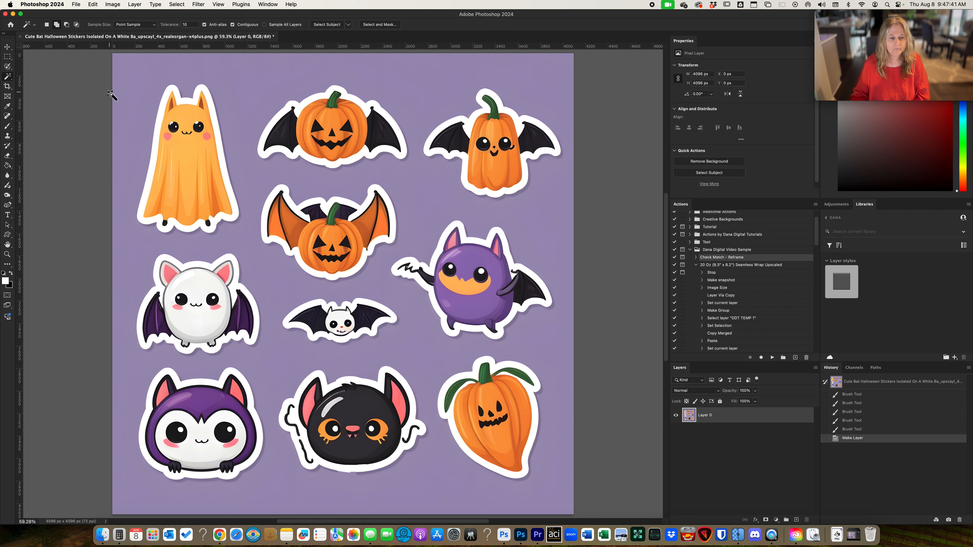
Step: Select the white borders of all ten stickers with the Magic Wand, adding each one to the selection
{"action": "left_click", "coordinate": [164, 105]}
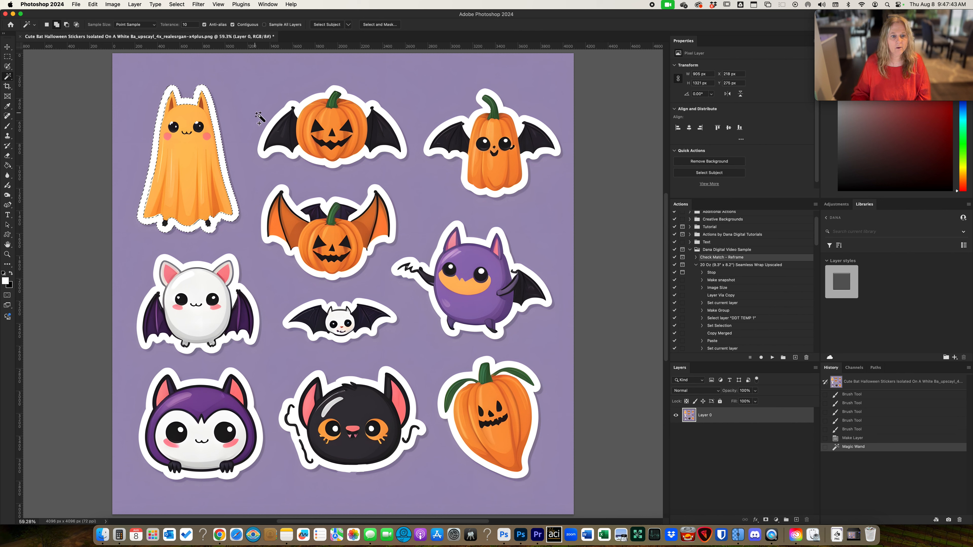
{"action": "left_click", "coordinate": [277, 125]}
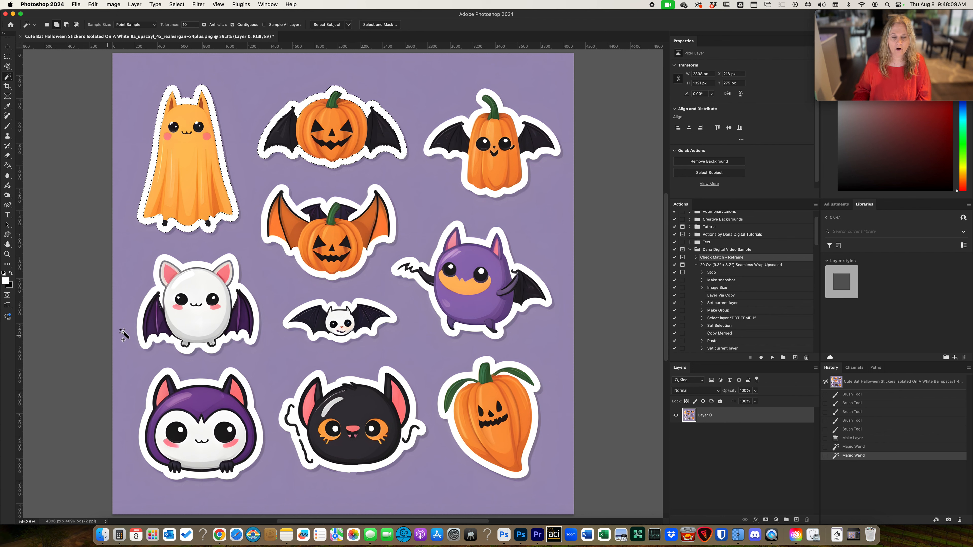
{"action": "left_click", "coordinate": [183, 272]}
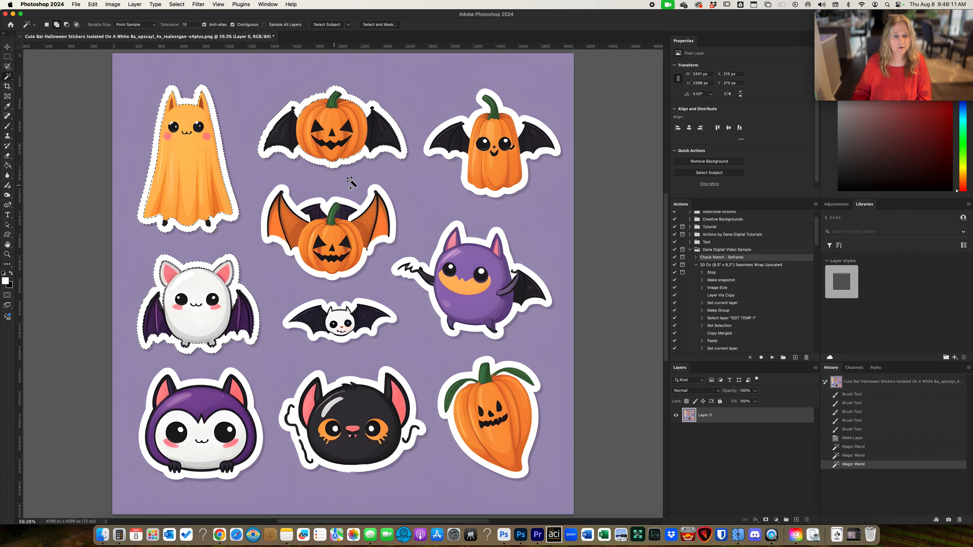
{"action": "left_click", "coordinate": [468, 164]}
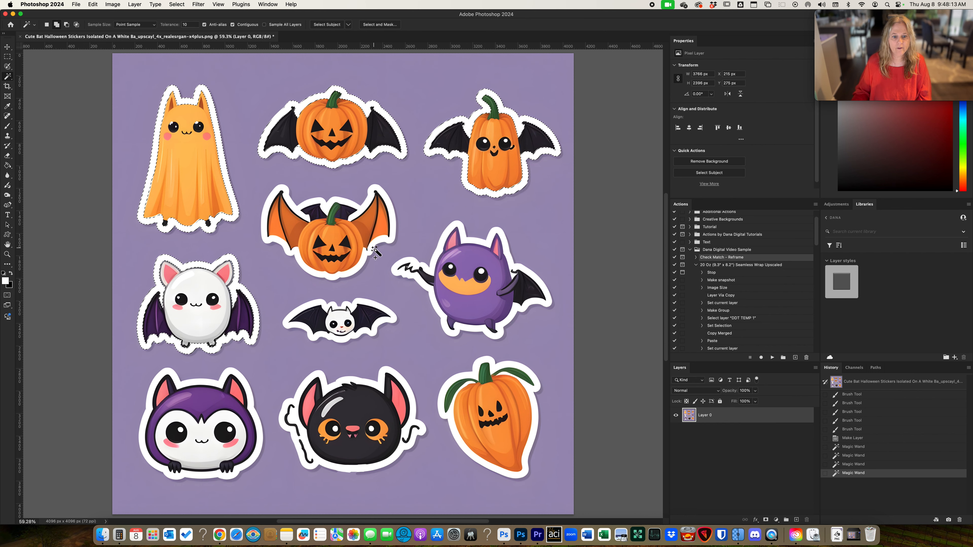
{"action": "left_click", "coordinate": [403, 261]}
{"action": "left_click", "coordinate": [430, 274]}
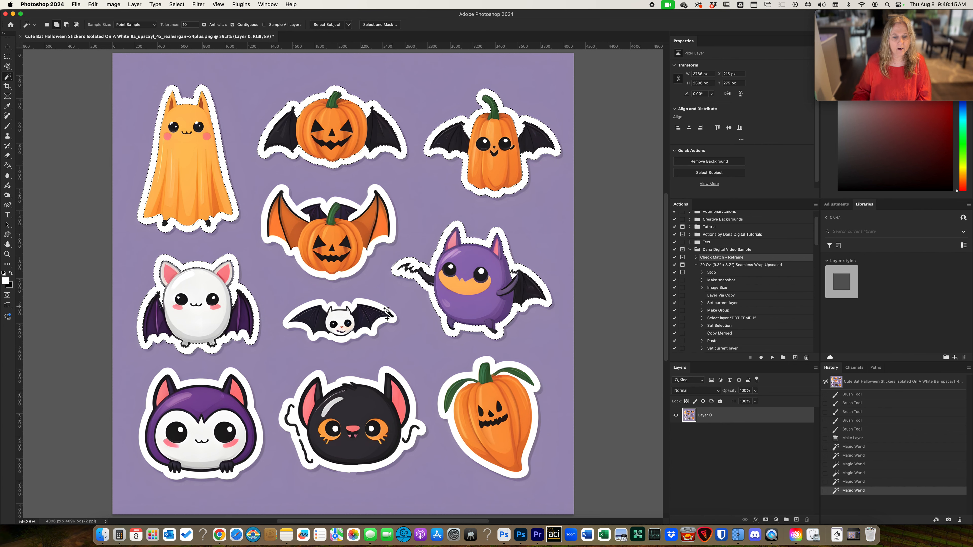
{"action": "left_click", "coordinate": [370, 311]}
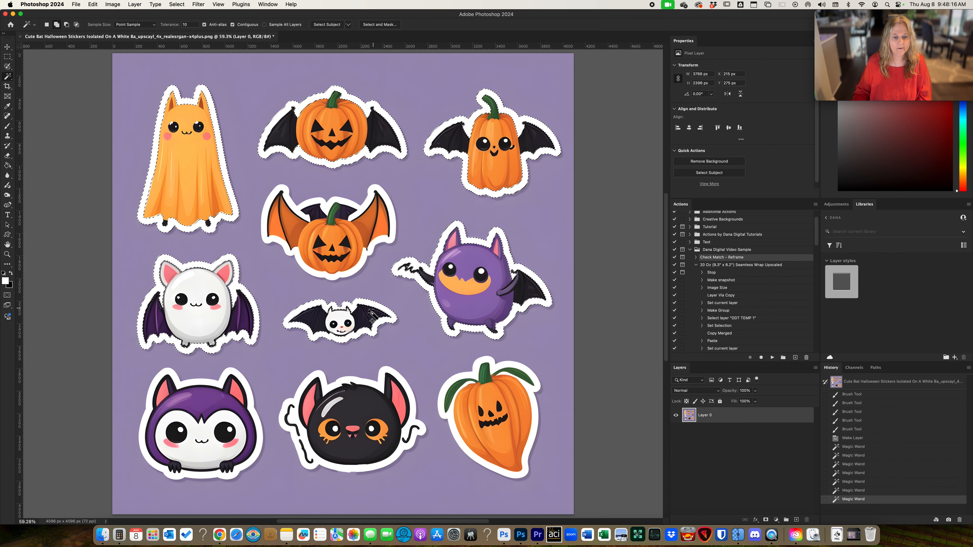
{"action": "left_click", "coordinate": [259, 459]}
{"action": "left_click", "coordinate": [309, 453]}
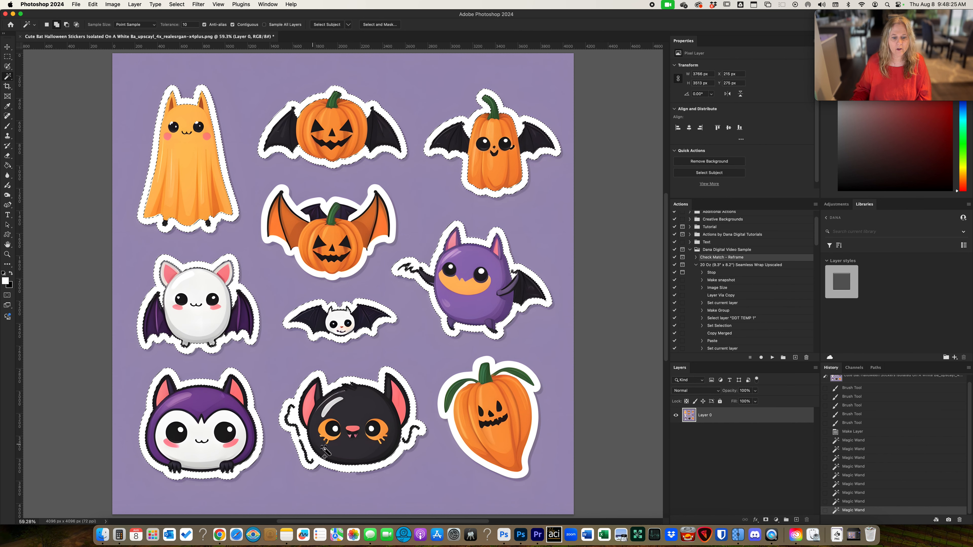
{"action": "left_click", "coordinate": [444, 400]}
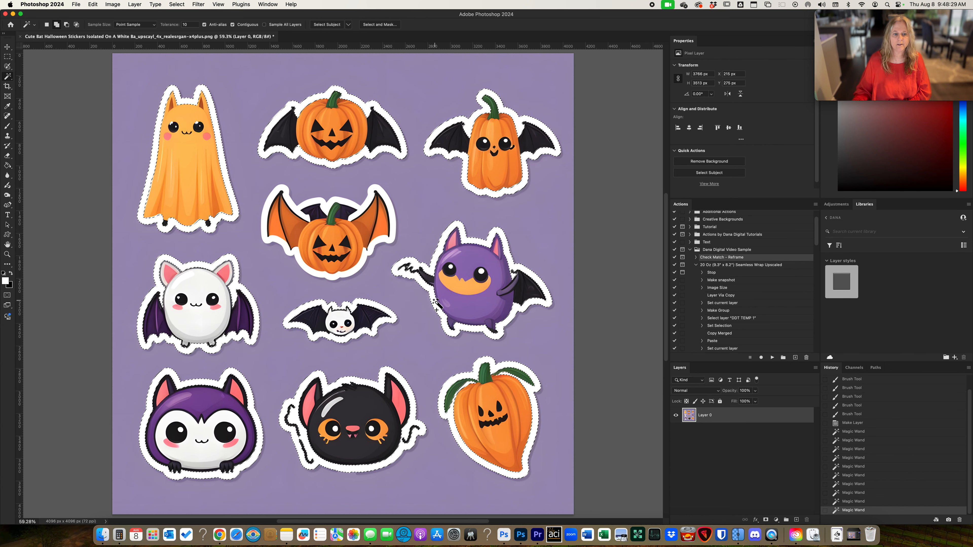
{"action": "left_click", "coordinate": [315, 207]}
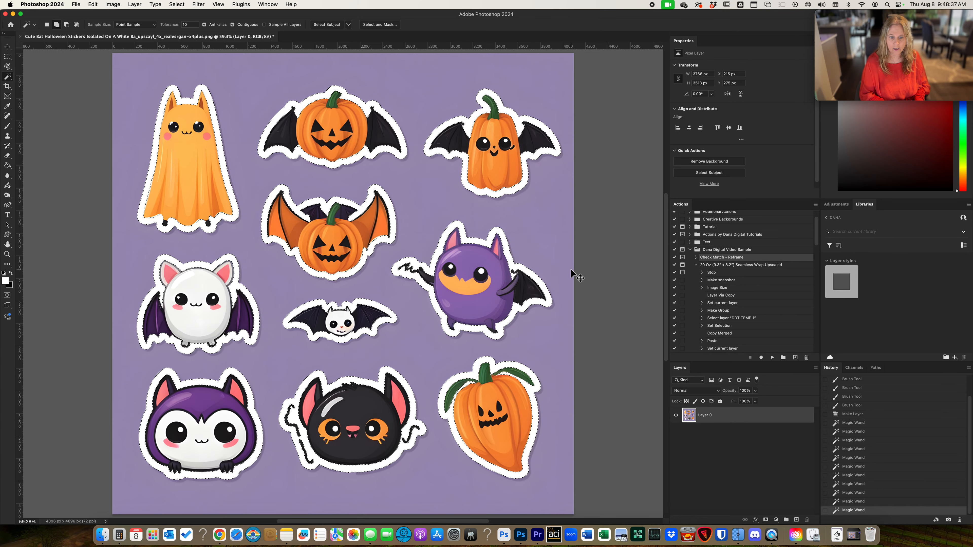
Step: Copy the selected white borders to a new layer and inspect it by toggling the visibility of both layers
{"action": "key", "text": "super+j"}
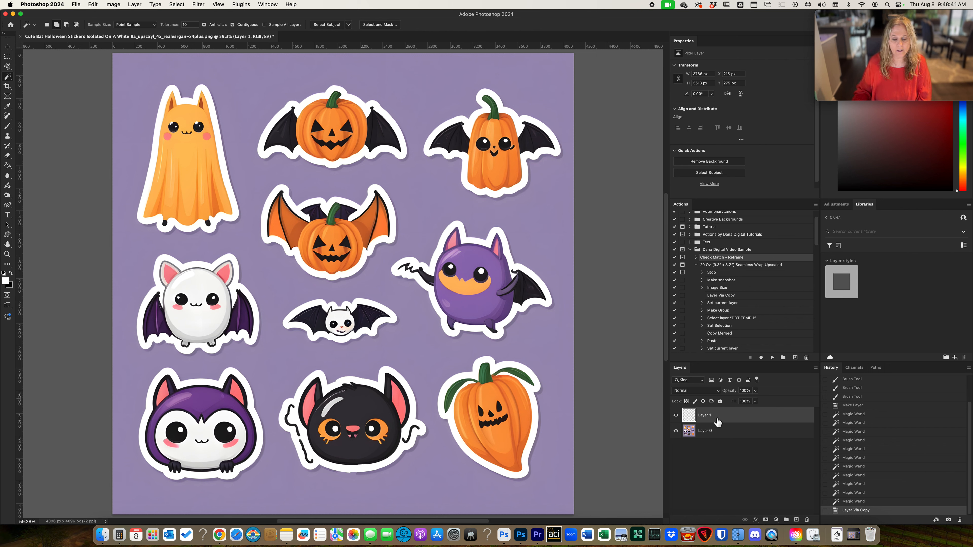
{"action": "left_click", "coordinate": [675, 431]}
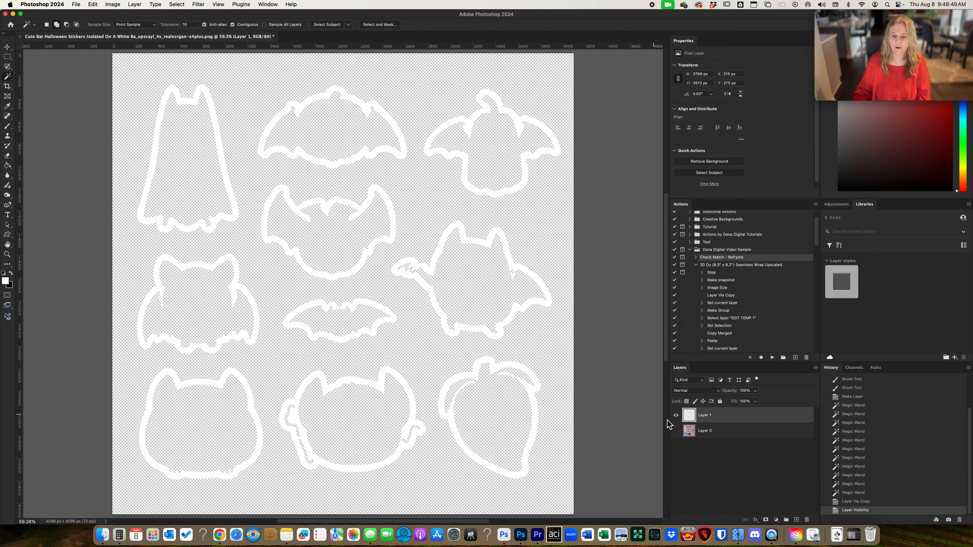
{"action": "left_click", "coordinate": [675, 431]}
{"action": "left_click", "coordinate": [676, 416]}
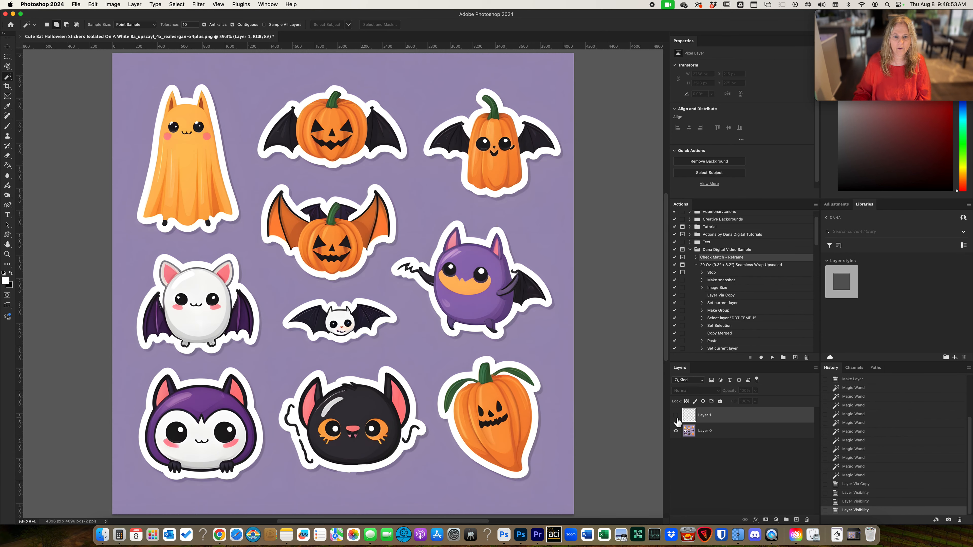
{"action": "left_click", "coordinate": [677, 418]}
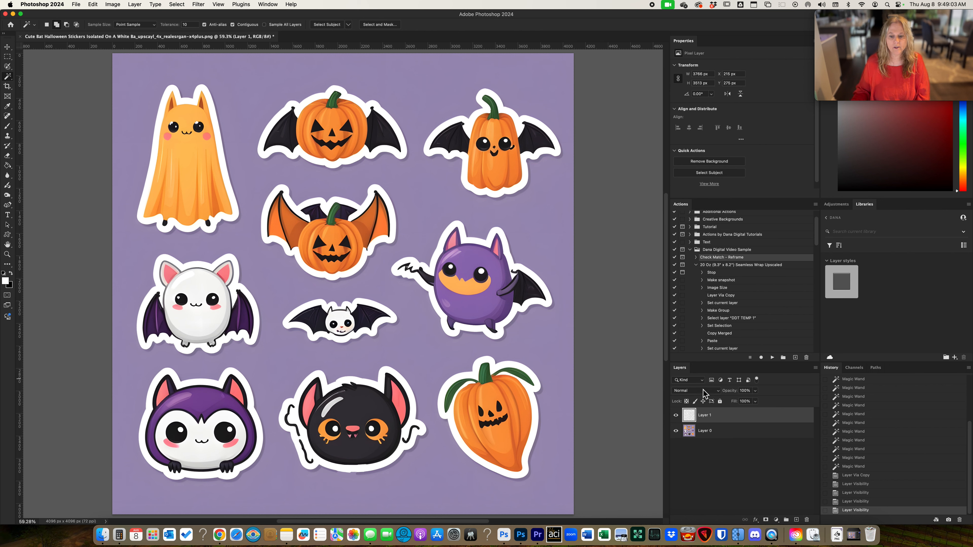
Step: Select the areas inside all ten sticker outlines on Layer 1 with the Magic Wand
{"action": "left_click", "coordinate": [182, 165]}
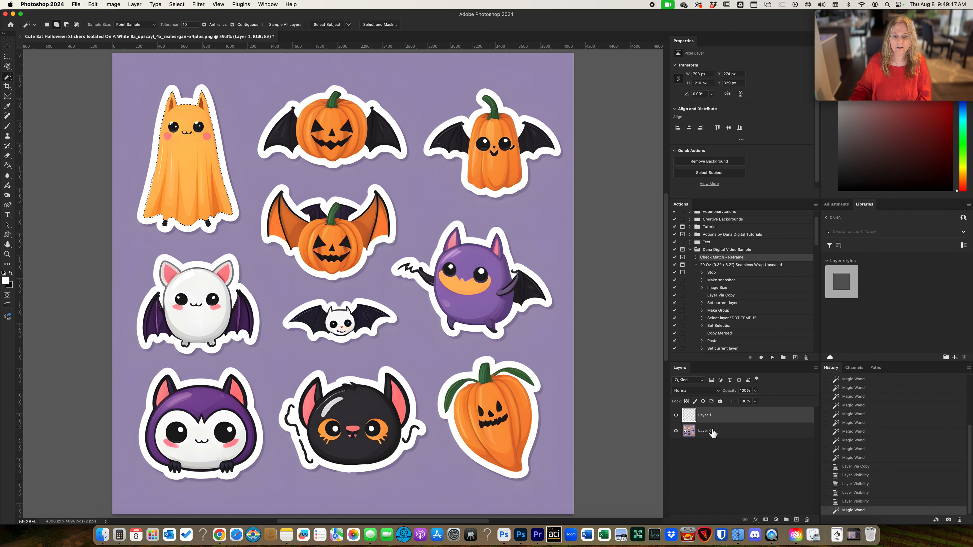
{"action": "left_click", "coordinate": [676, 431]}
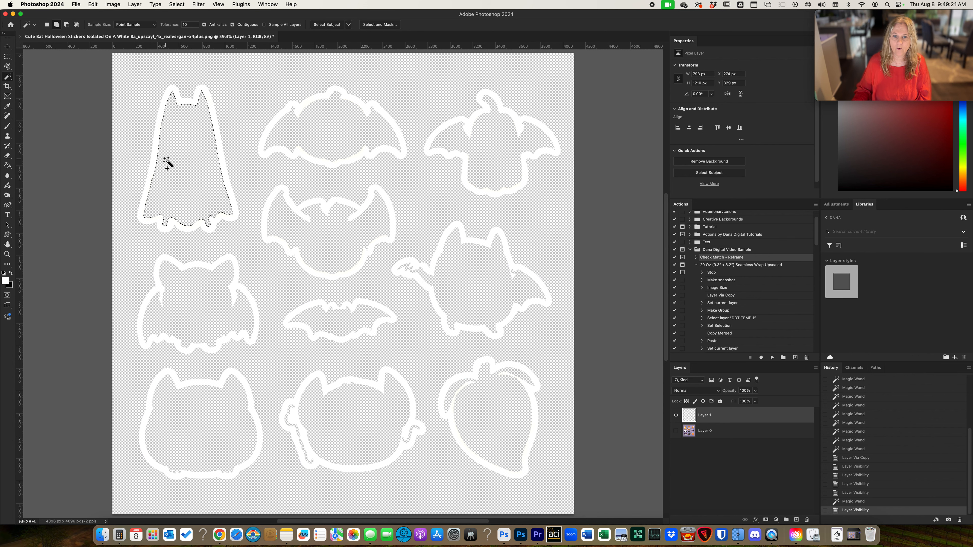
{"action": "left_click", "coordinate": [676, 430]}
{"action": "left_click", "coordinate": [349, 124]}
{"action": "left_click", "coordinate": [487, 153]}
{"action": "left_click", "coordinate": [355, 233]}
{"action": "left_click", "coordinate": [455, 290]}
{"action": "left_click", "coordinate": [509, 404]}
{"action": "left_click", "coordinate": [366, 419]}
{"action": "left_click", "coordinate": [346, 333]}
{"action": "left_click", "coordinate": [196, 312]}
{"action": "left_click", "coordinate": [176, 440]}
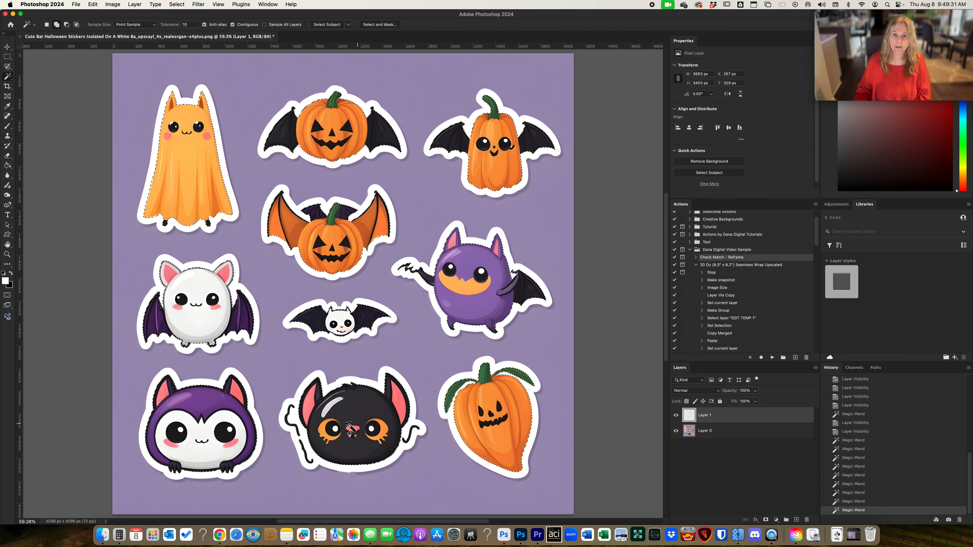
Step: Add the detached upper black squiggle on the left of the black bat to the Magic Wand selection
{"action": "key", "text": "super+minus"}
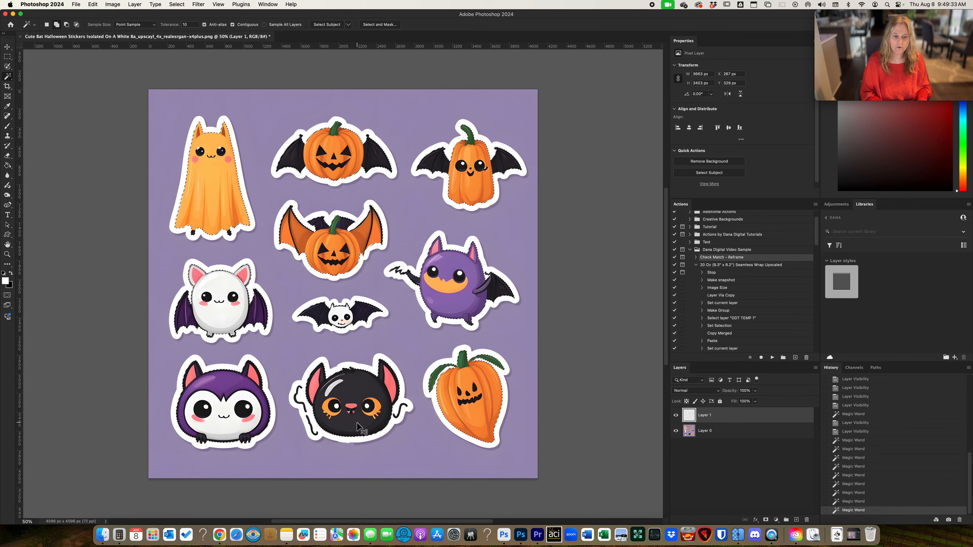
{"action": "key", "text": "super+plus"}
{"action": "key", "text": "super+plus"}
{"action": "key", "text": "super+plus"}
{"action": "key", "text": "super+plus"}
{"action": "scroll", "coordinate": [359, 426], "scroll_direction": "down", "scroll_amount": 15}
{"action": "scroll", "coordinate": [359, 426], "scroll_direction": "left", "scroll_amount": 5}
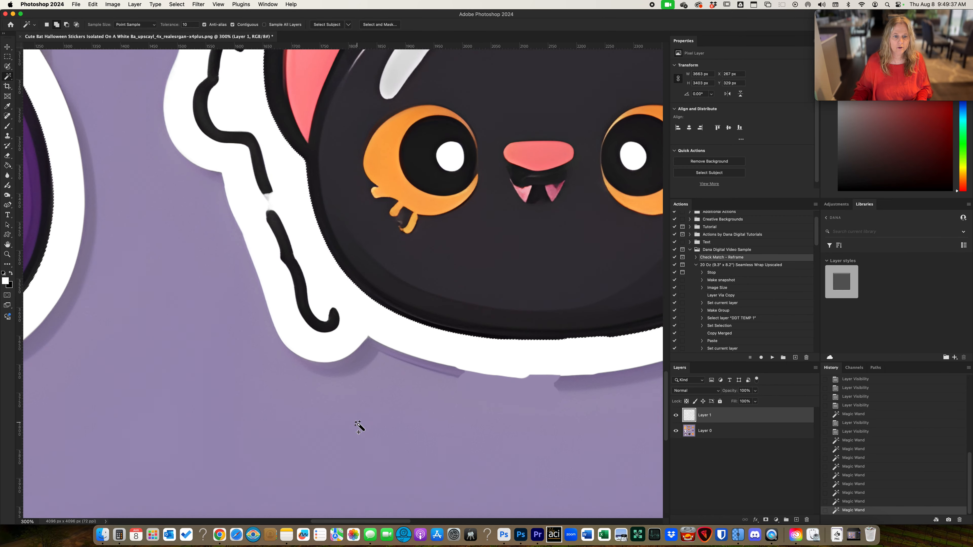
{"action": "scroll", "coordinate": [359, 426], "scroll_direction": "up", "scroll_amount": 2}
{"action": "left_click", "coordinate": [263, 220]}
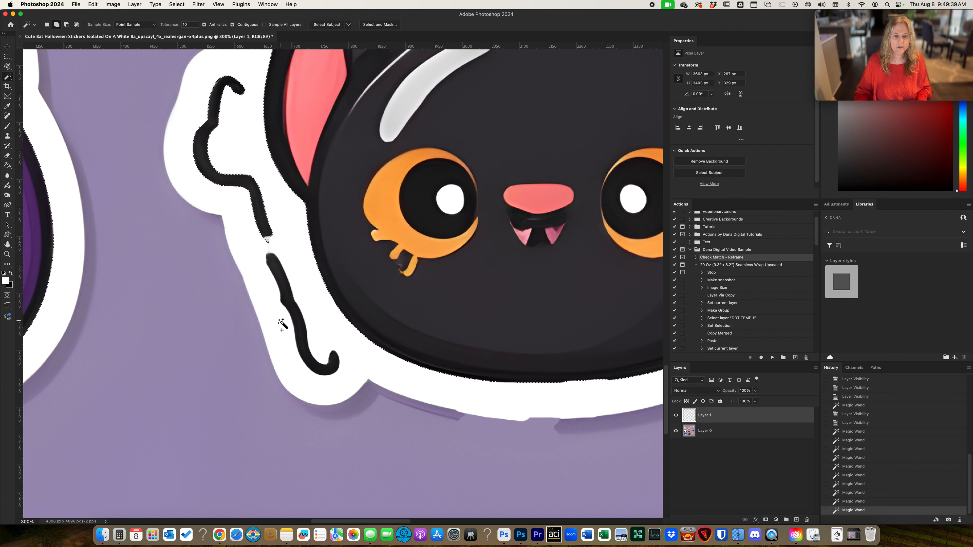
Step: Add the lower-left and right-hand detached squiggles beside the black bat to the Magic Wand selection
{"action": "left_click", "coordinate": [298, 323]}
{"action": "scroll", "coordinate": [299, 323], "scroll_direction": "right", "scroll_amount": 10}
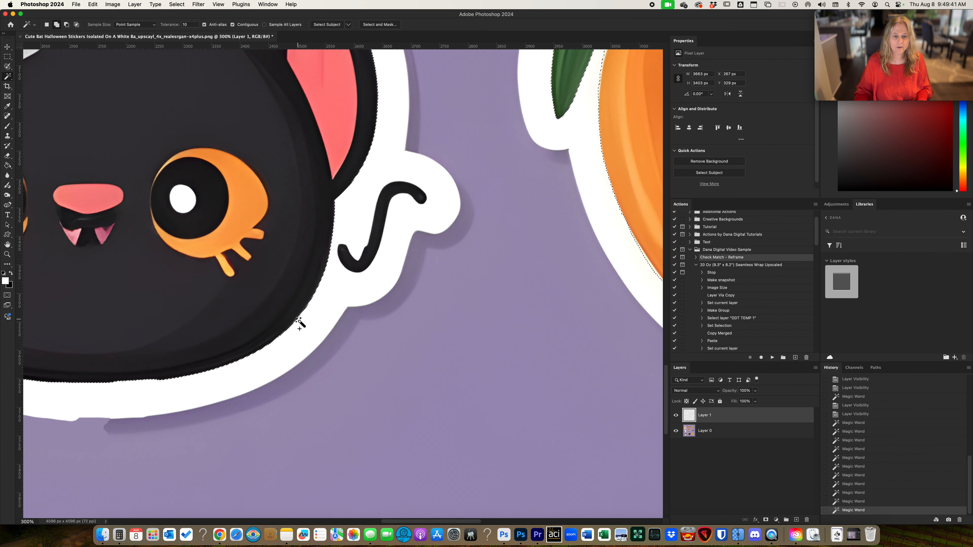
{"action": "left_click", "coordinate": [360, 264]}
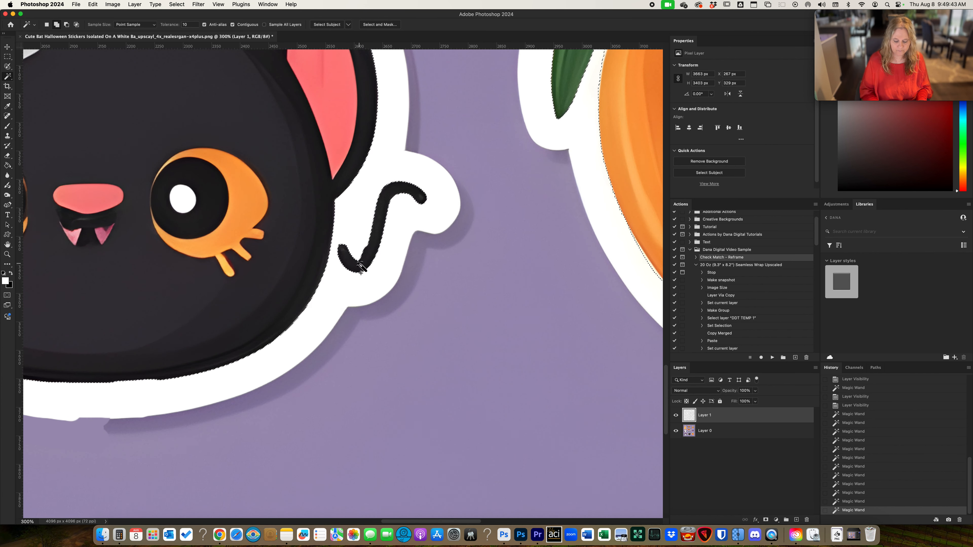
{"action": "key", "text": "super+0"}
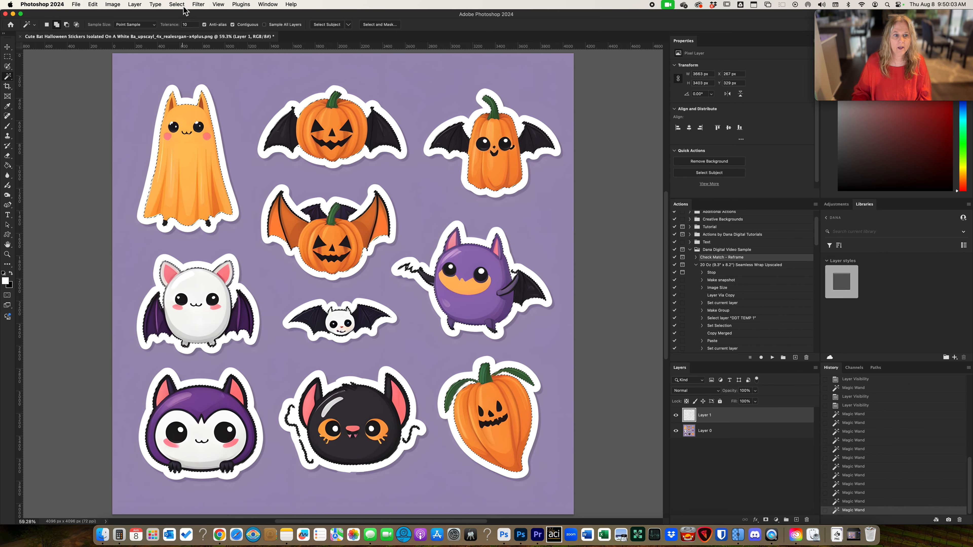
Step: Expand the selection of the sticker interiors by 5 pixels
{"action": "left_click", "coordinate": [198, 4]}
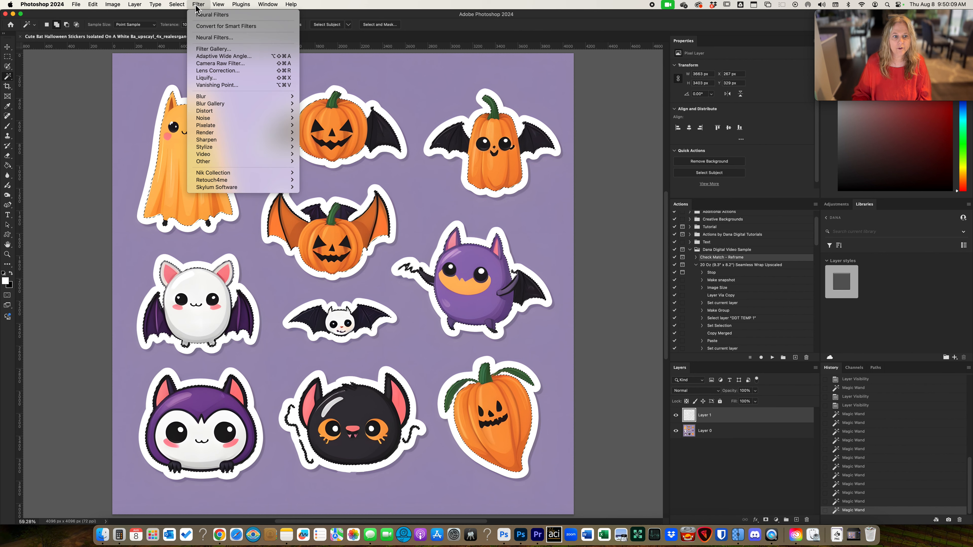
{"action": "mouse_move", "coordinate": [184, 4]}
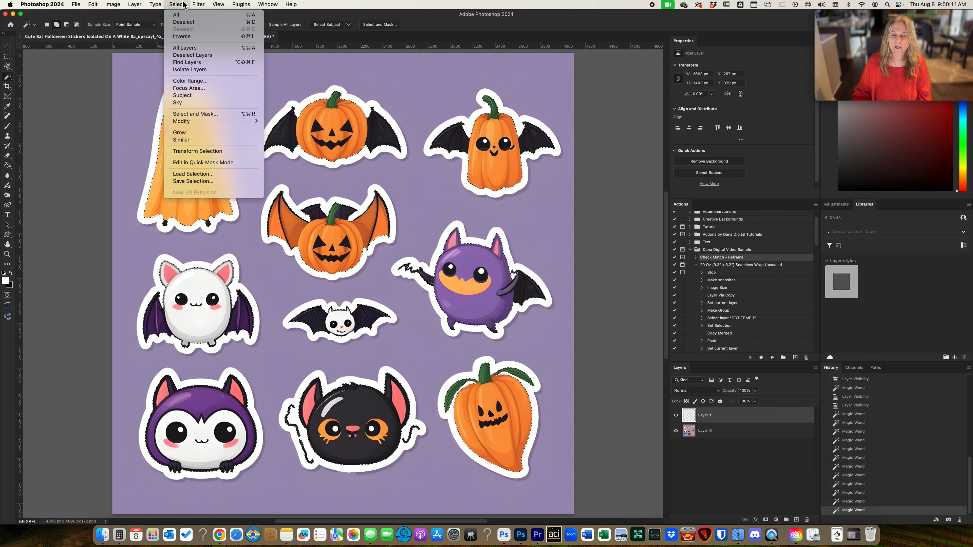
{"action": "mouse_move", "coordinate": [191, 121]}
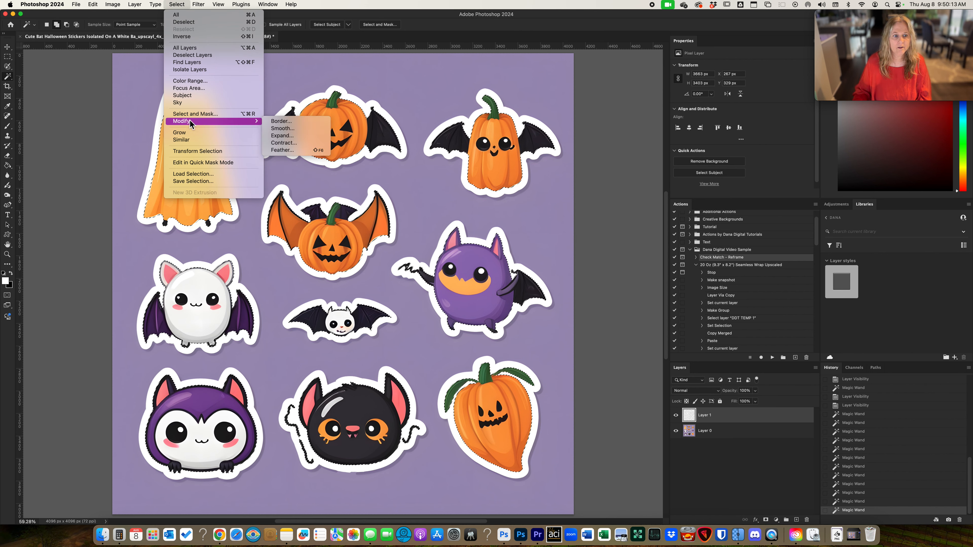
{"action": "left_click", "coordinate": [292, 141]}
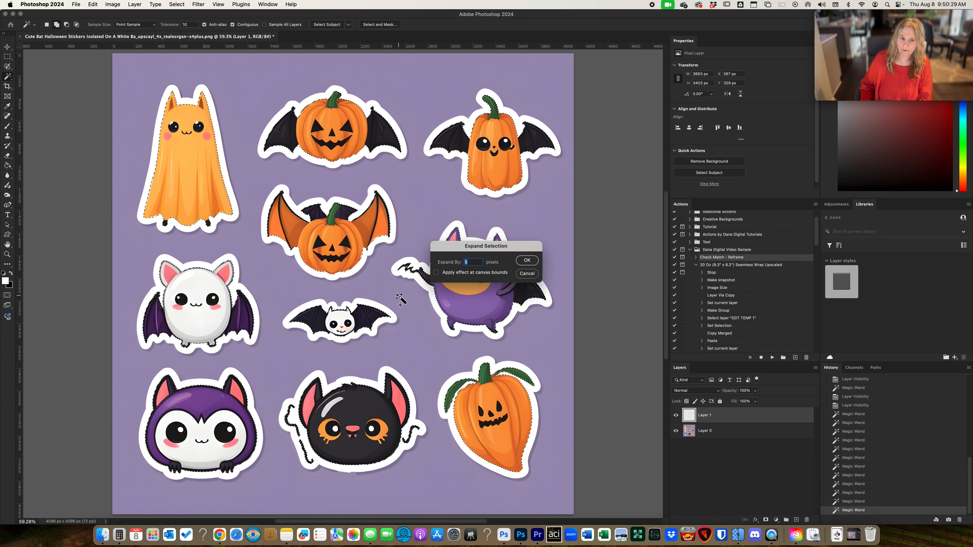
{"action": "key", "text": "Return"}
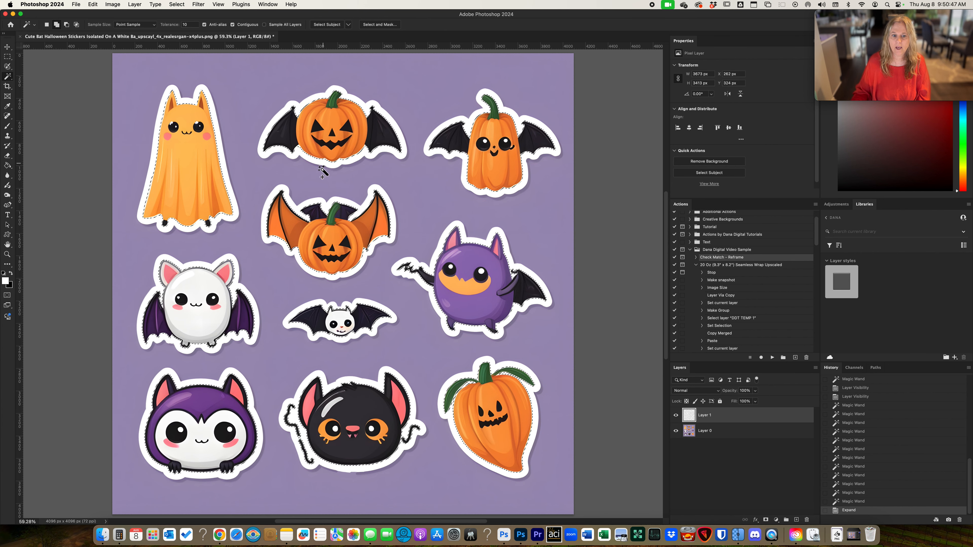
Step: Copy the selected sticker artwork from Layer 0 to a new layer and hide Layer 0
{"action": "left_click", "coordinate": [716, 433]}
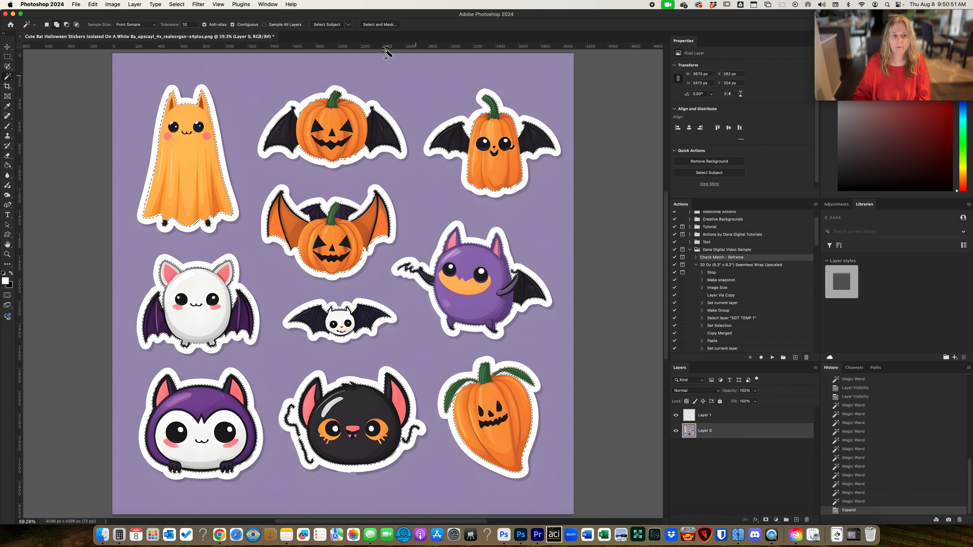
{"action": "left_click", "coordinate": [267, 4]}
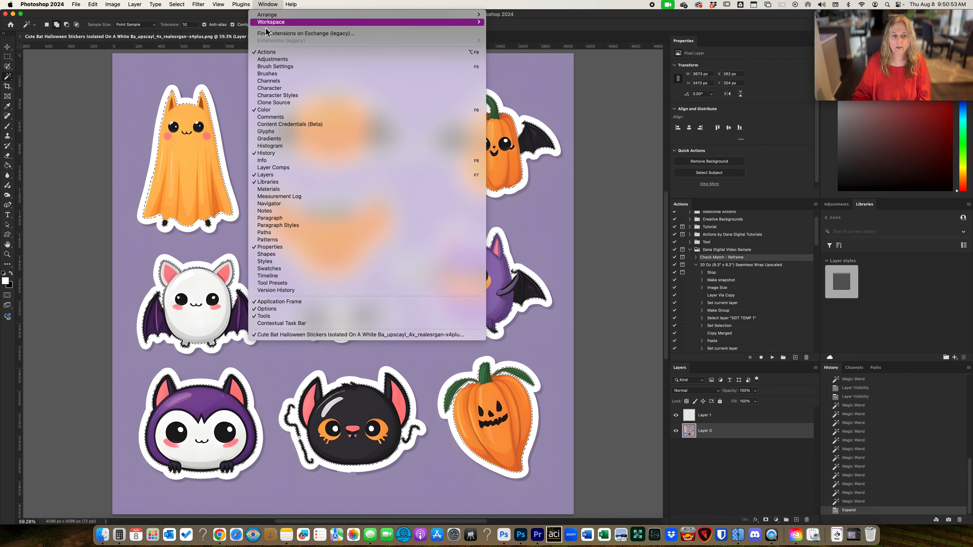
{"action": "left_click", "coordinate": [267, 5]}
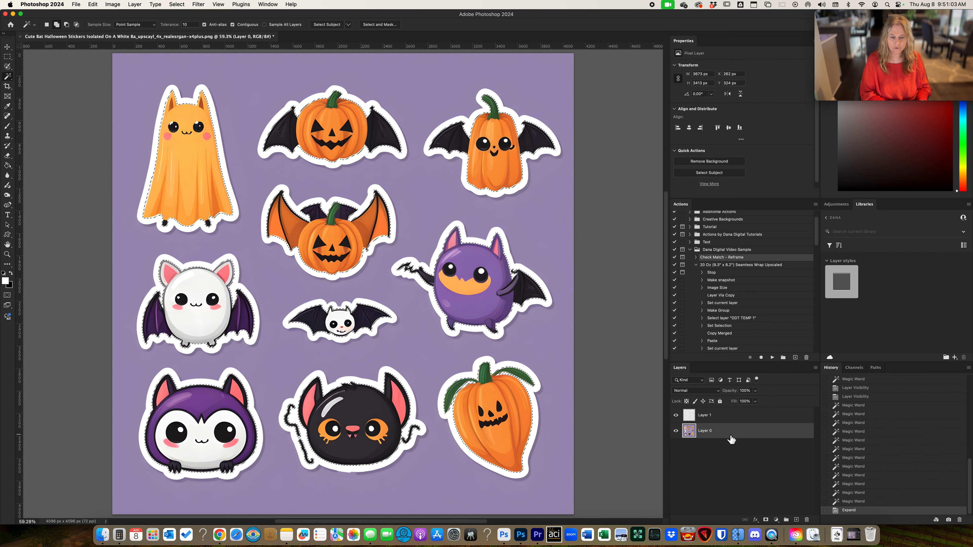
{"action": "key", "text": "super+j"}
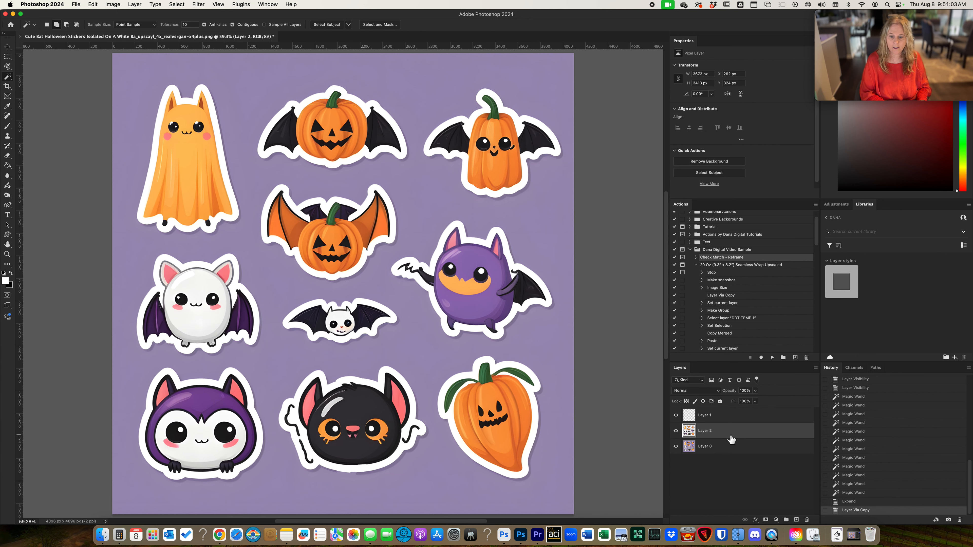
{"action": "left_click", "coordinate": [676, 446]}
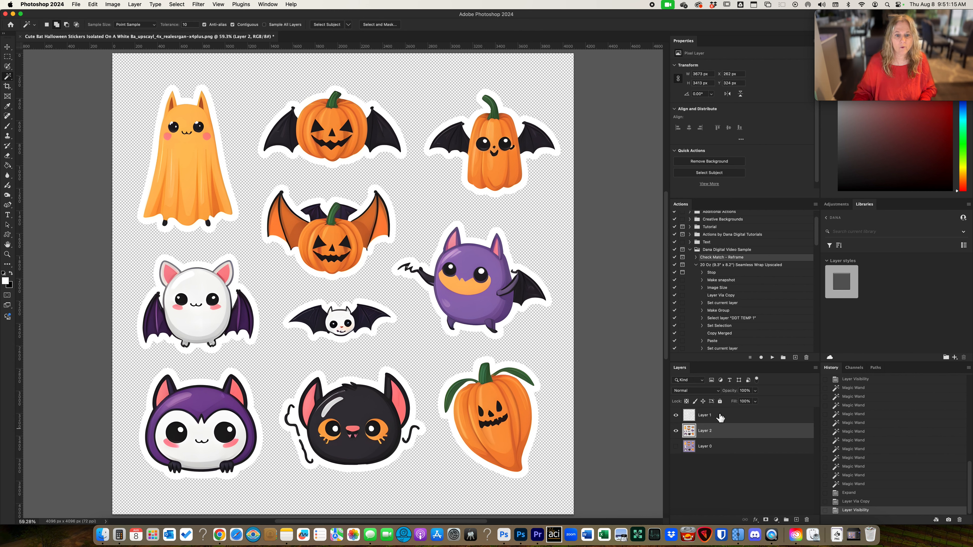
Step: Hide the white borders on Layer 1 to examine the cut-out artwork up close, and show them again
{"action": "left_click", "coordinate": [709, 419]}
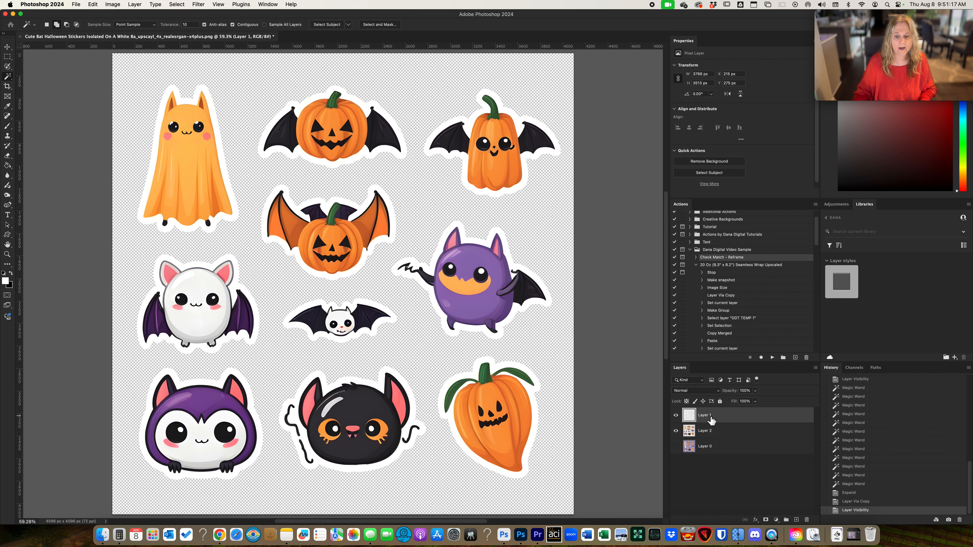
{"action": "left_click", "coordinate": [676, 417]}
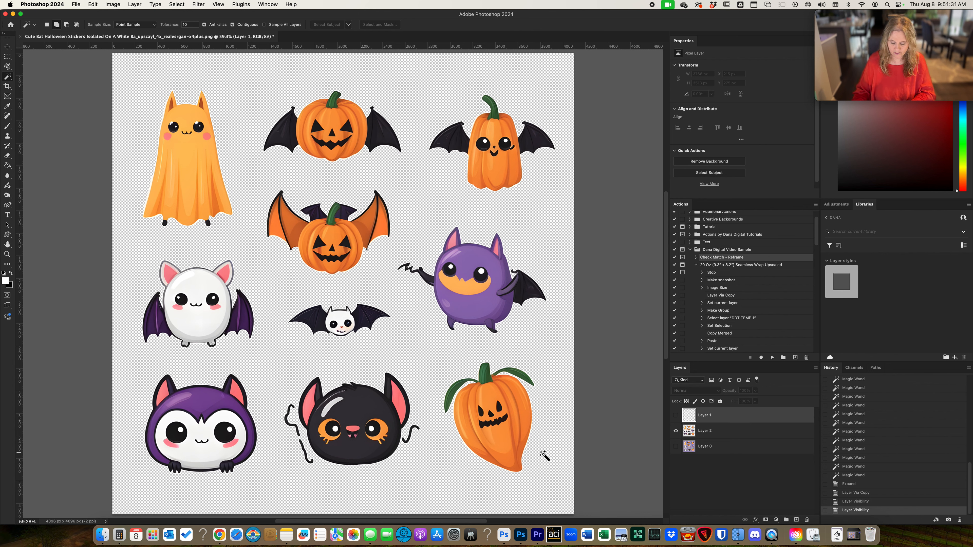
{"action": "key", "text": "super+equal"}
{"action": "key", "text": "super+equal"}
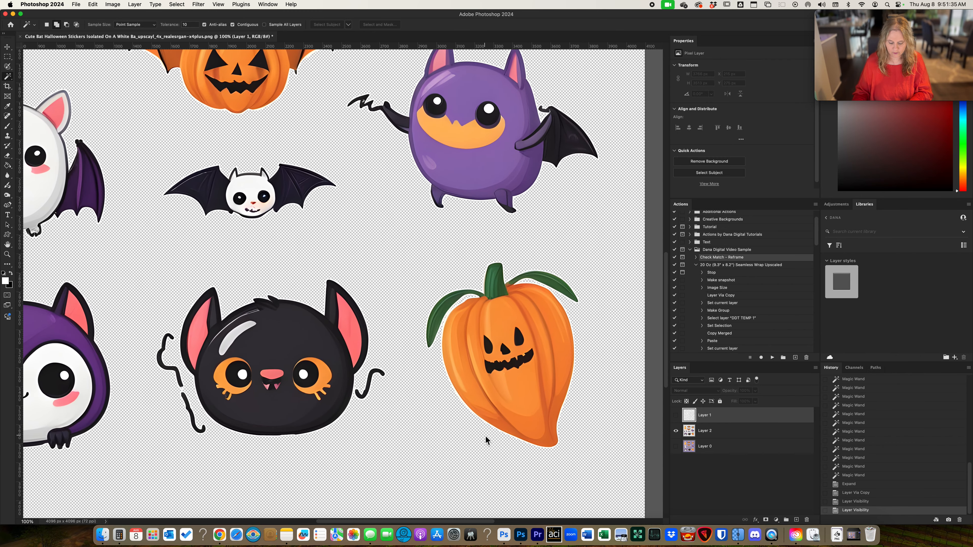
{"action": "key", "text": "super+0"}
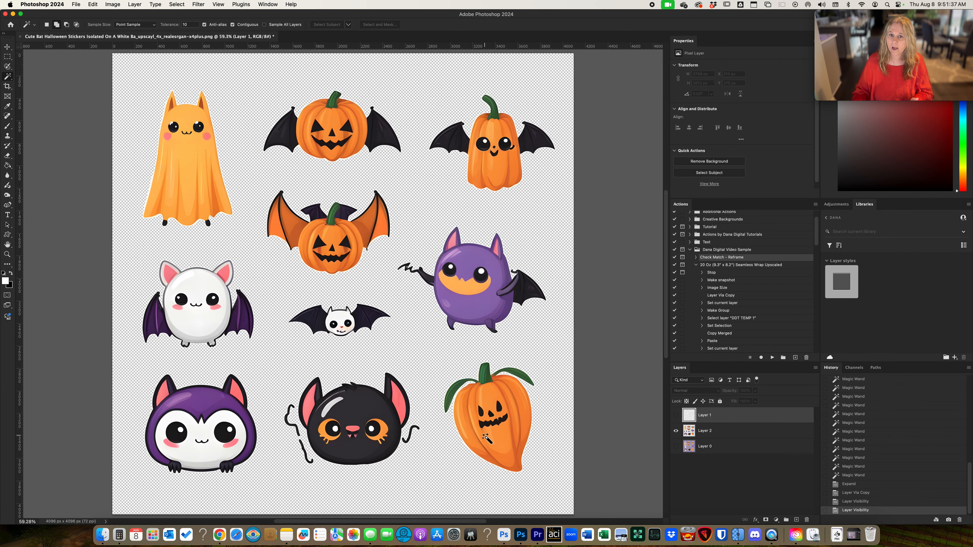
{"action": "left_click", "coordinate": [676, 415]}
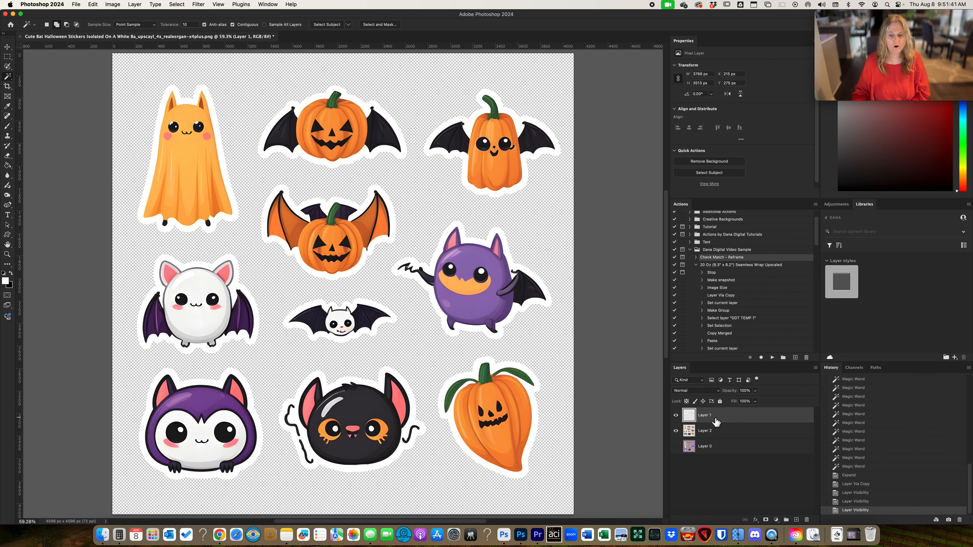
Step: Merge Layer 1 and Layer 2 into one layer and delete the hidden Layer 0
{"action": "left_click", "coordinate": [711, 432], "text": "shift"}
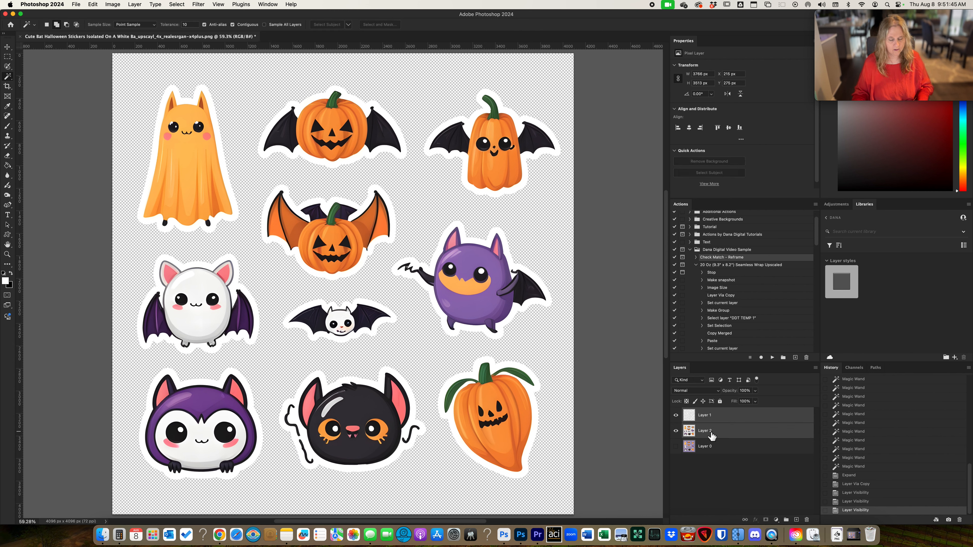
{"action": "key", "text": "super+e"}
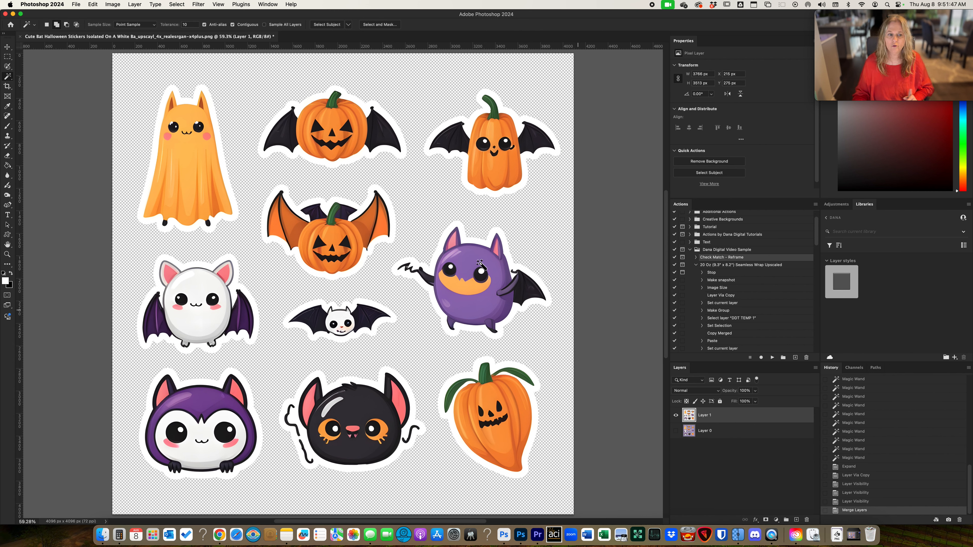
{"action": "left_click", "coordinate": [134, 4]}
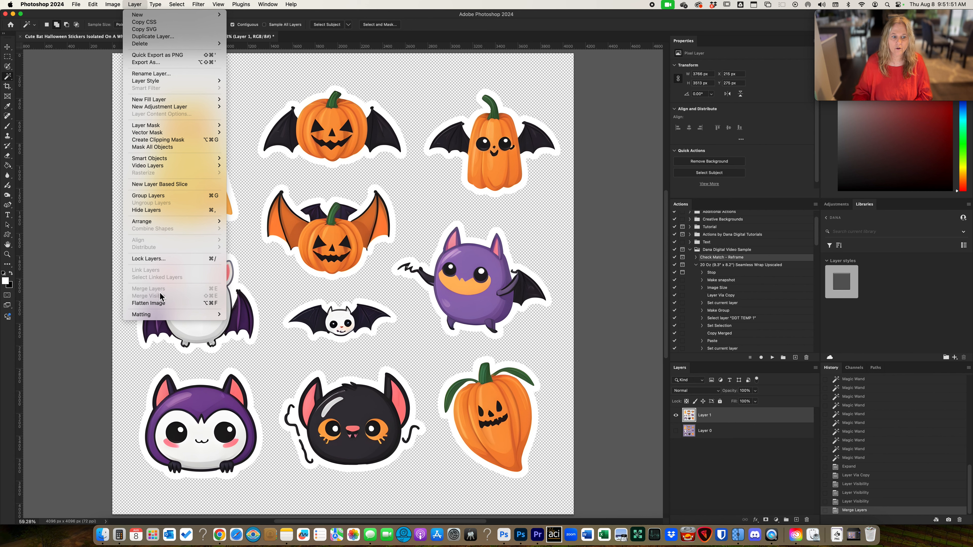
{"action": "left_click", "coordinate": [134, 4]}
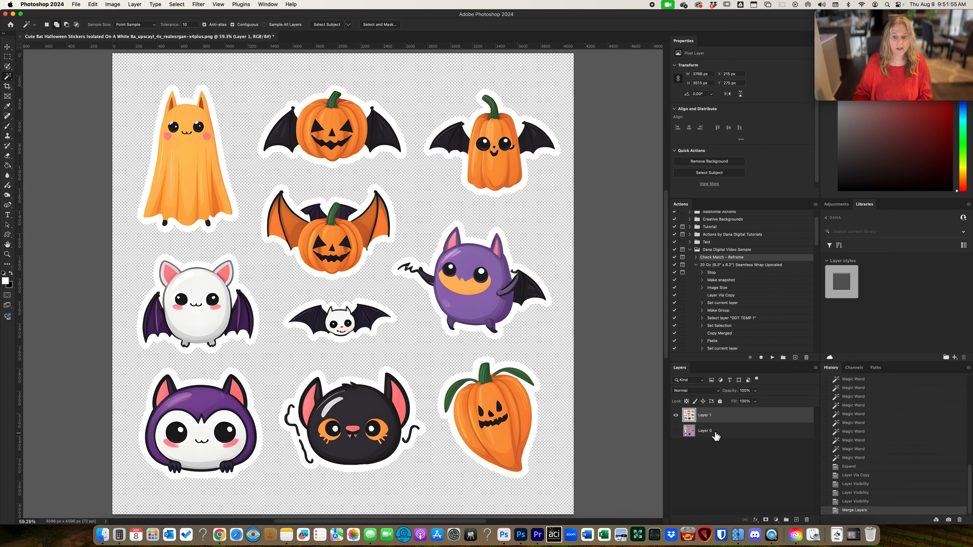
{"action": "left_click", "coordinate": [705, 431]}
{"action": "key", "text": "BackSpace"}
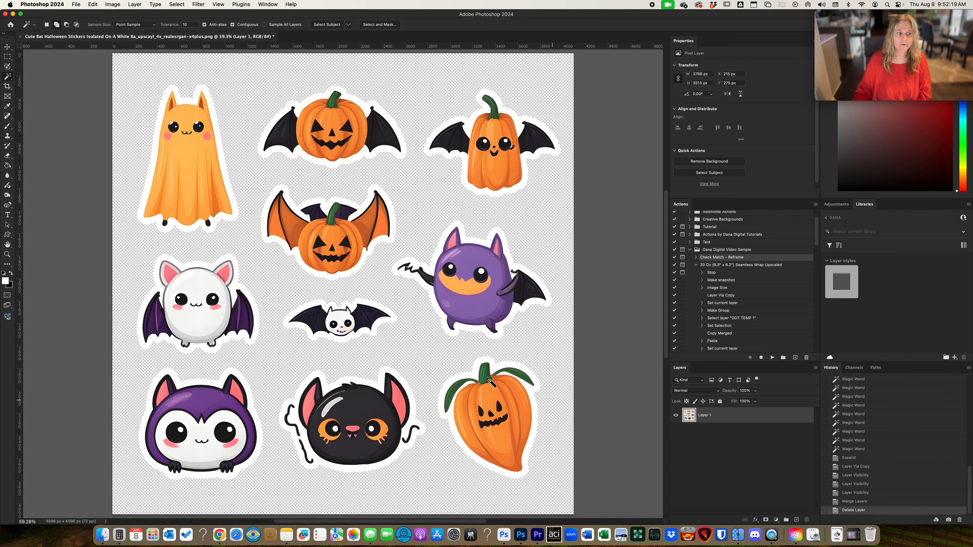
Step: Try painting a selection over the orange ghost sticker with the Selection Brush, and undo it
{"action": "key", "text": "l"}
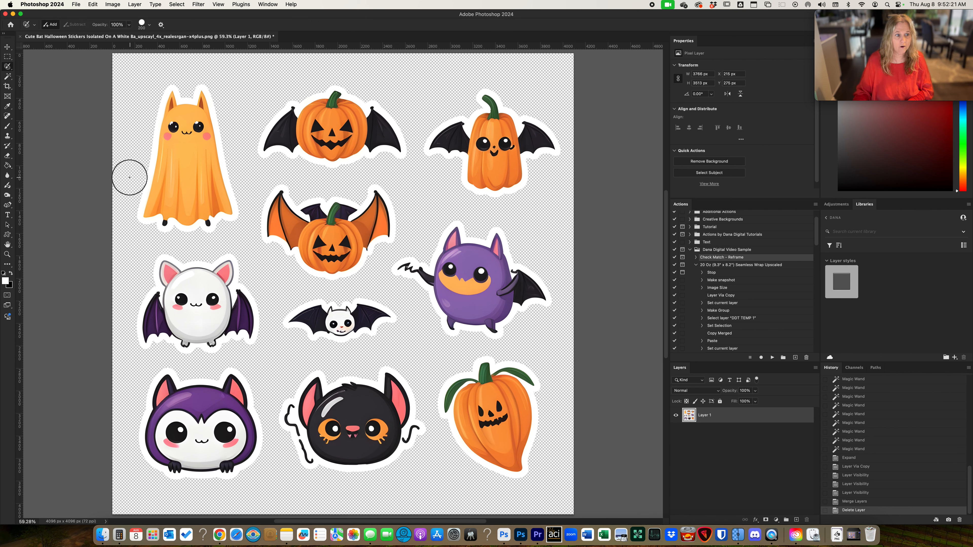
{"action": "right_click", "coordinate": [7, 65]}
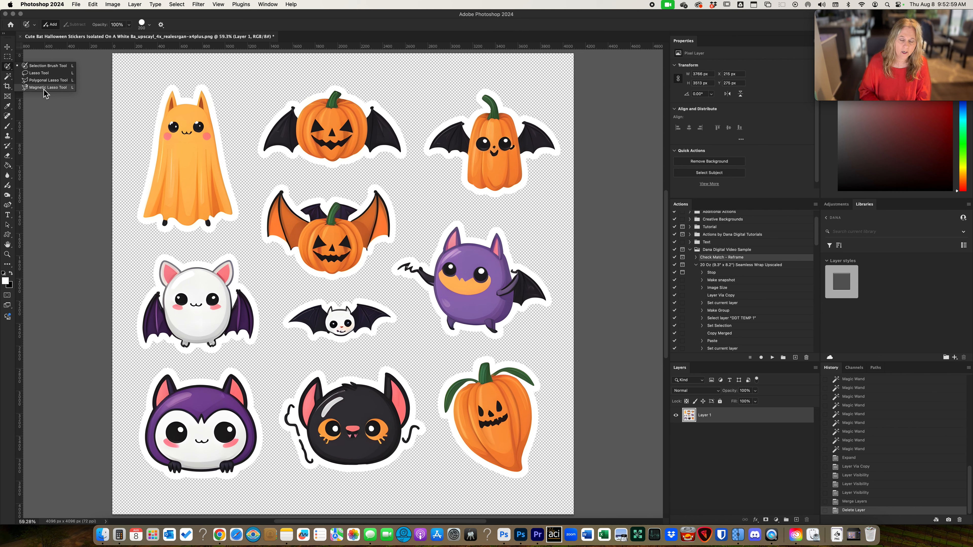
{"action": "left_click", "coordinate": [44, 65]}
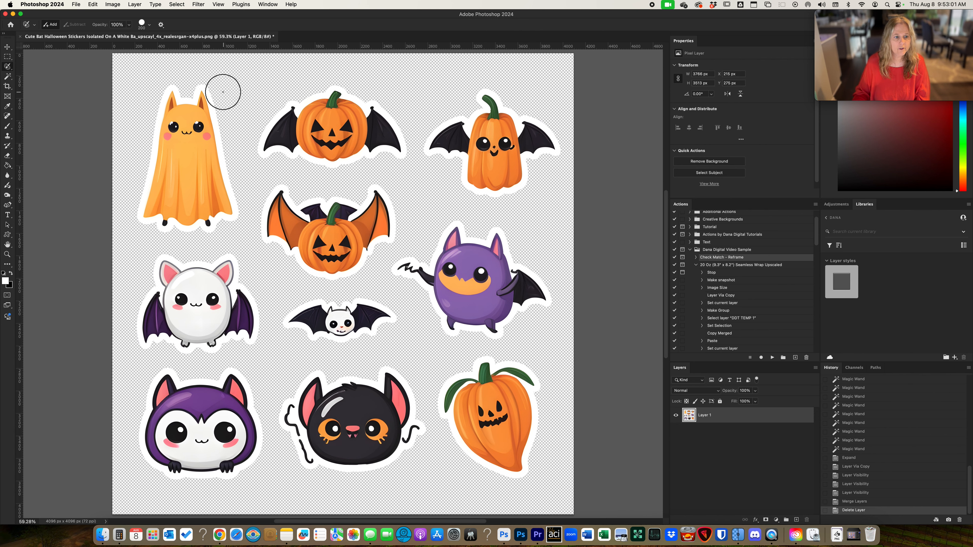
{"action": "mouse_move", "coordinate": [209, 95]}
{"action": "left_mouse_down"}
{"action": "mouse_move", "coordinate": [161, 105]}
{"action": "mouse_move", "coordinate": [187, 97]}
{"action": "mouse_move", "coordinate": [160, 124]}
{"action": "mouse_move", "coordinate": [149, 212]}
{"action": "mouse_move", "coordinate": [166, 222]}
{"action": "mouse_move", "coordinate": [218, 217]}
{"action": "mouse_move", "coordinate": [175, 220]}
{"action": "mouse_move", "coordinate": [227, 204]}
{"action": "mouse_move", "coordinate": [216, 216]}
{"action": "mouse_move", "coordinate": [210, 105]}
{"action": "mouse_move", "coordinate": [187, 201]}
{"action": "mouse_move", "coordinate": [165, 219]}
{"action": "mouse_move", "coordinate": [153, 169]}
{"action": "mouse_move", "coordinate": [166, 135]}
{"action": "mouse_move", "coordinate": [170, 212]}
{"action": "left_mouse_up"}
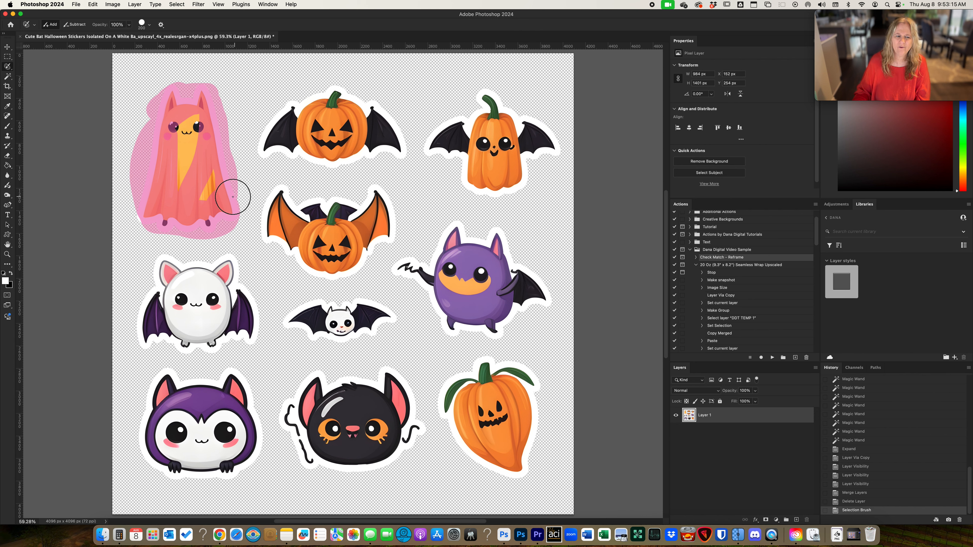
{"action": "key", "text": "super+z"}
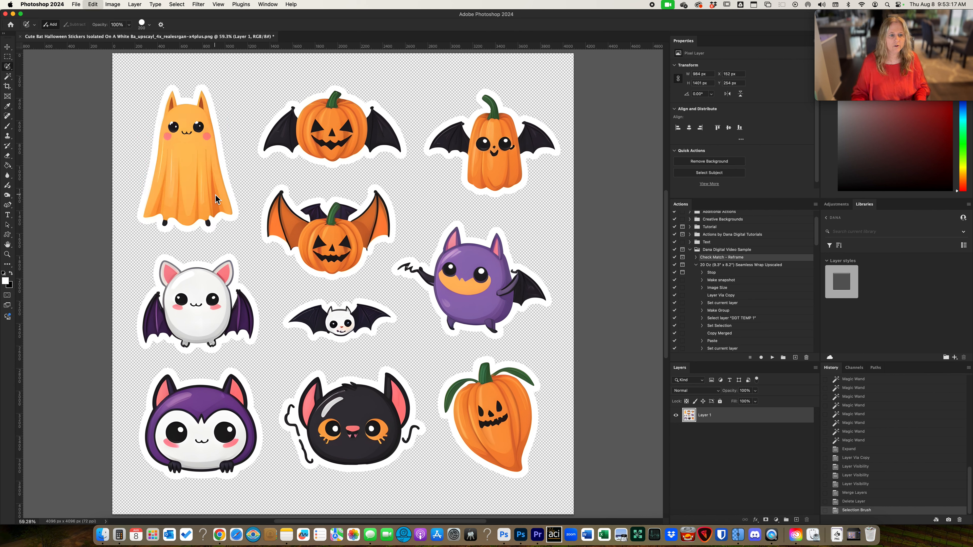
Step: Draw a loose Lasso selection around the orange ghost sticker and copy it to a new layer
{"action": "left_click", "coordinate": [13, 68]}
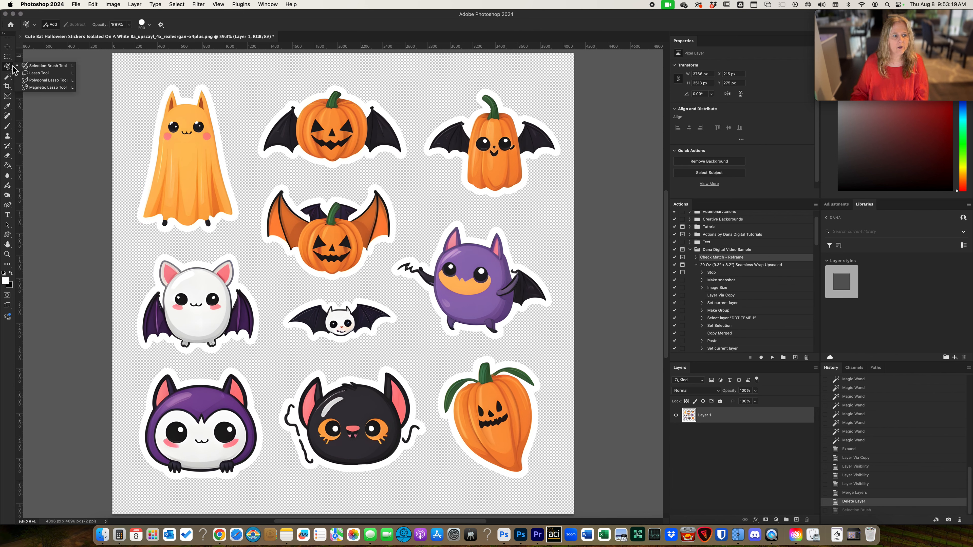
{"action": "left_click", "coordinate": [41, 76]}
{"action": "mouse_move", "coordinate": [153, 69]}
{"action": "left_mouse_down"}
{"action": "mouse_move", "coordinate": [136, 157]}
{"action": "mouse_move", "coordinate": [135, 242]}
{"action": "mouse_move", "coordinate": [229, 245]}
{"action": "mouse_move", "coordinate": [249, 217]}
{"action": "mouse_move", "coordinate": [253, 175]}
{"action": "mouse_move", "coordinate": [243, 101]}
{"action": "mouse_move", "coordinate": [213, 68]}
{"action": "mouse_move", "coordinate": [174, 69]}
{"action": "left_mouse_up"}
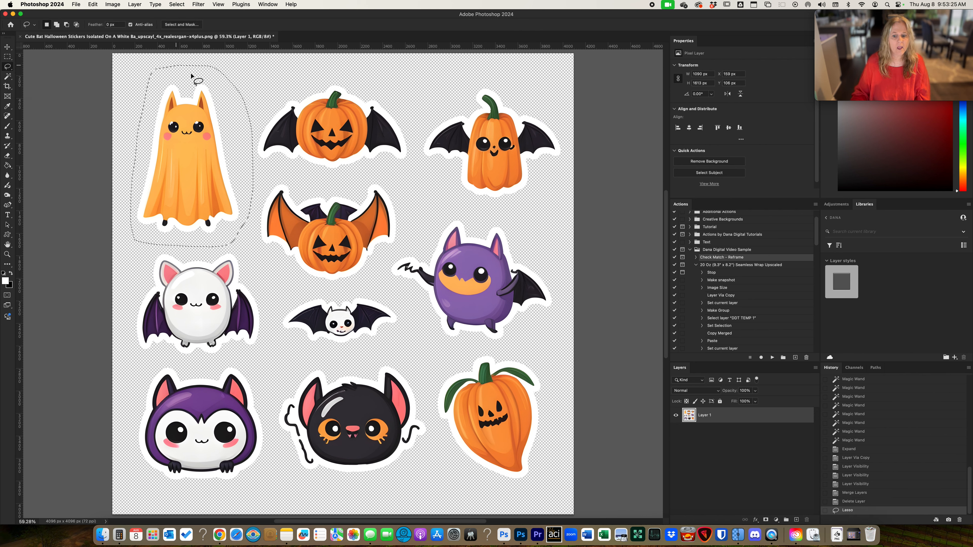
{"action": "key", "text": "super+j"}
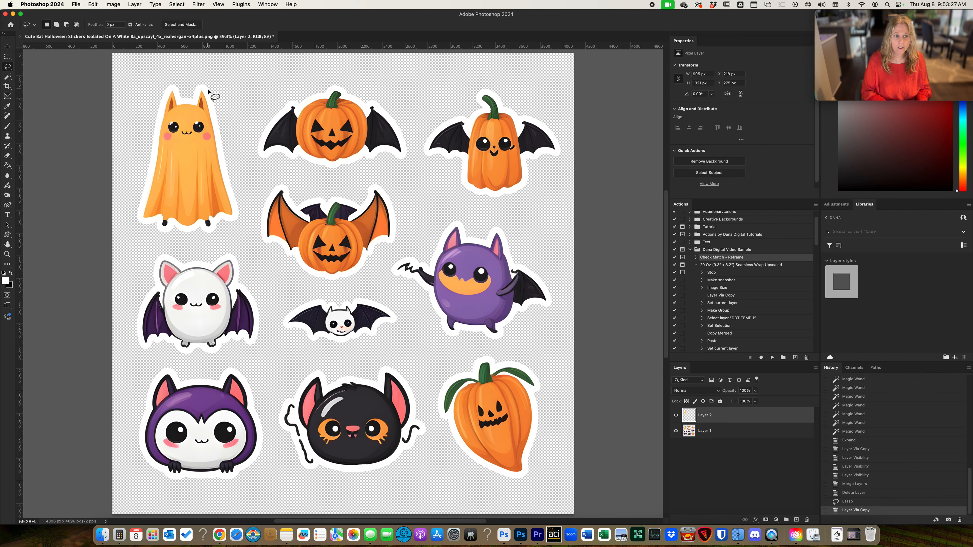
Step: Rename the ghost sticker's new layer to "Orange Ghost"
{"action": "double_click", "coordinate": [706, 416]}
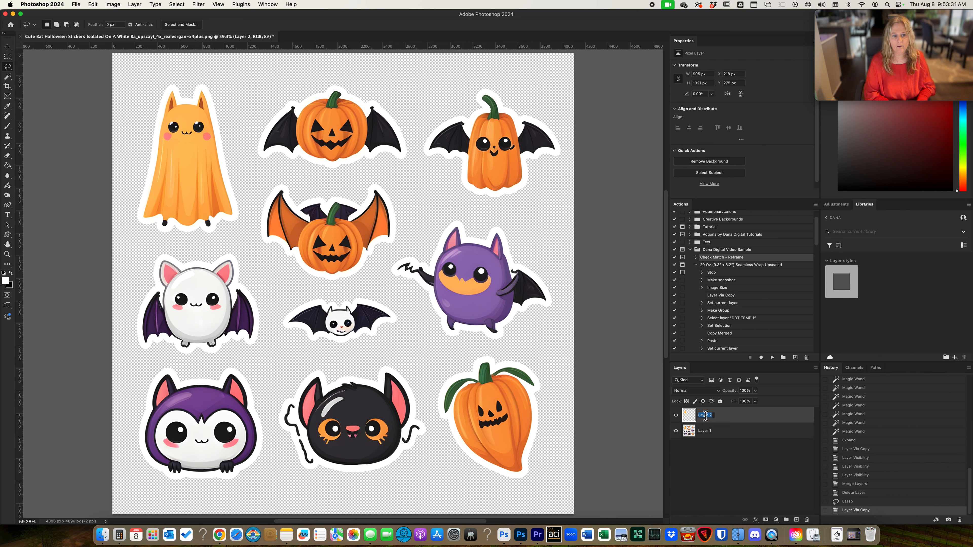
{"action": "type", "text": "crange"}
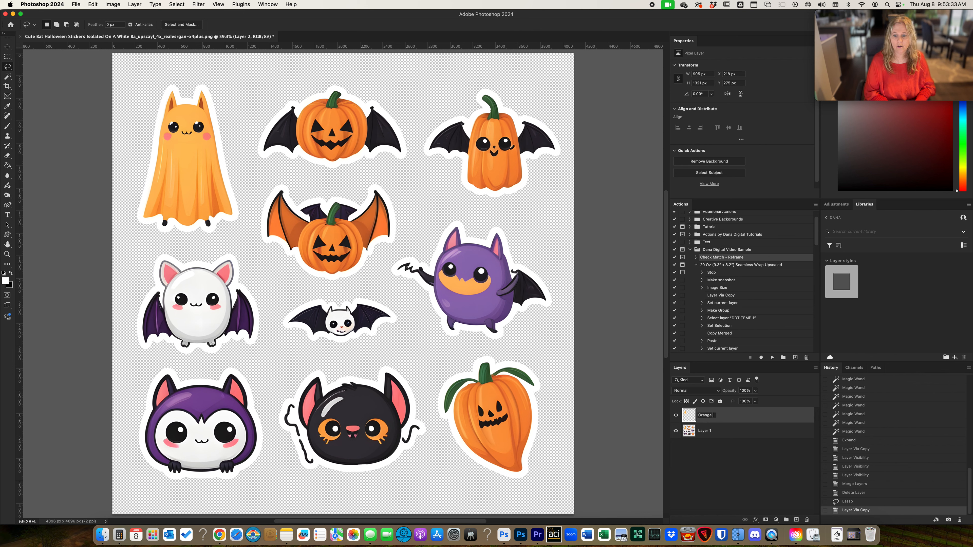
{"action": "type", "text": " Ghost"}
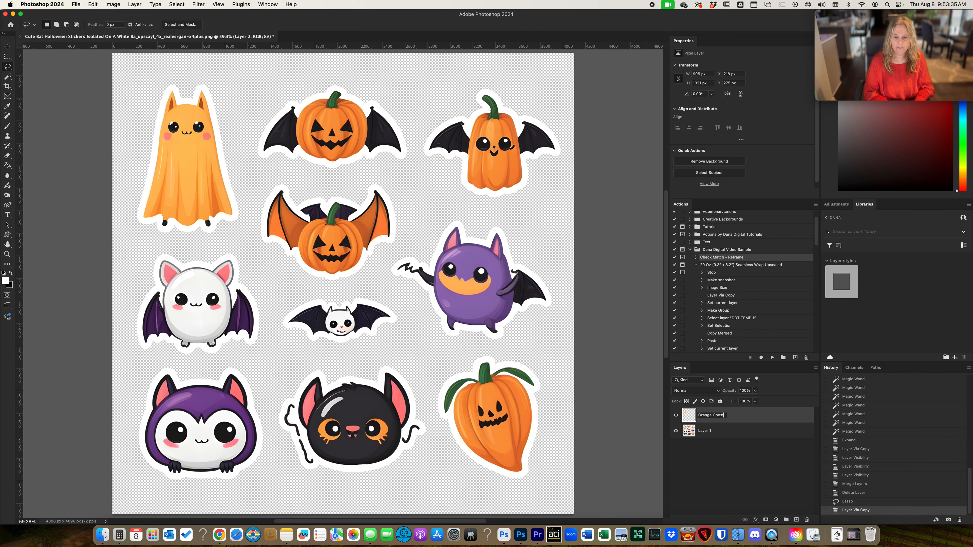
{"action": "key", "text": "Return"}
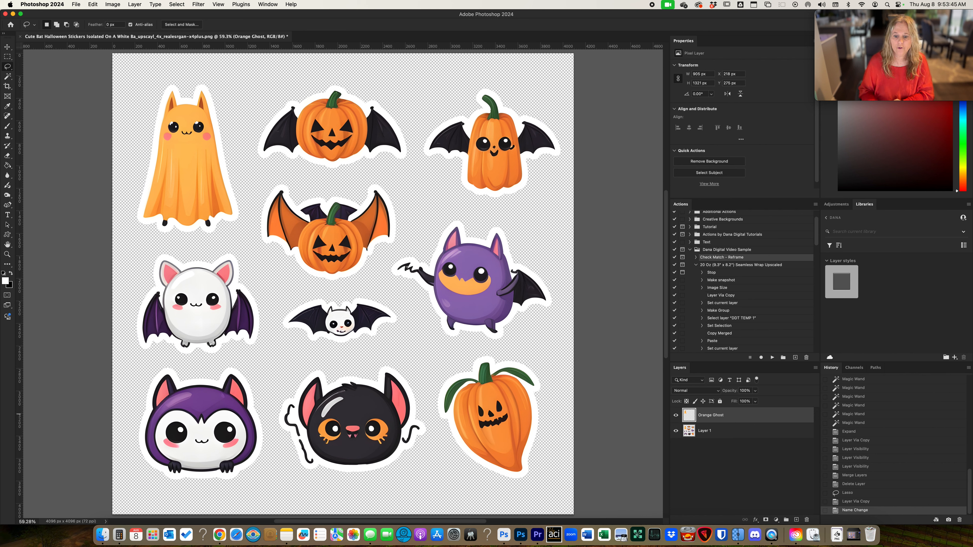
Step: Toggle the visibility of the Orange Ghost layer to compare it with the sticker sheet on Layer 1
{"action": "left_click", "coordinate": [675, 415]}
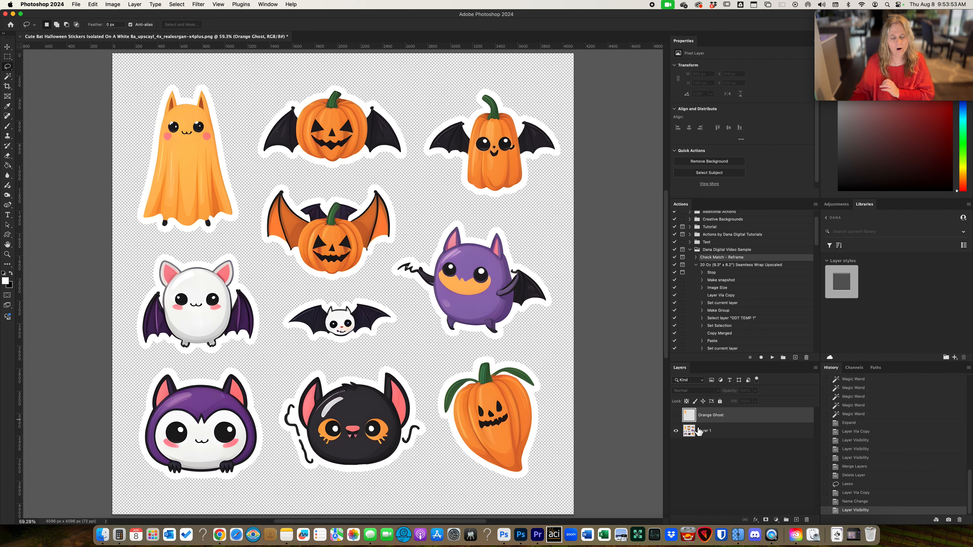
{"action": "left_click", "coordinate": [716, 436]}
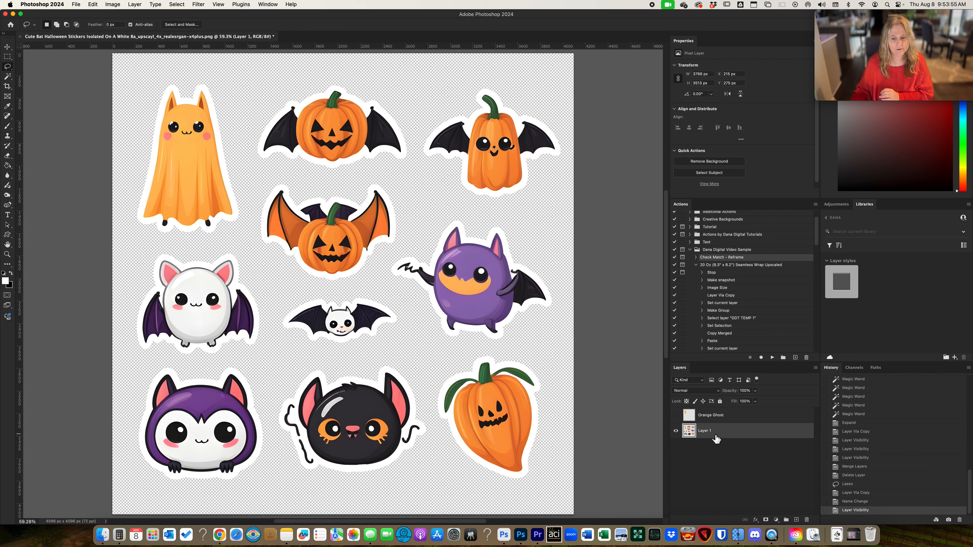
{"action": "left_click", "coordinate": [676, 416]}
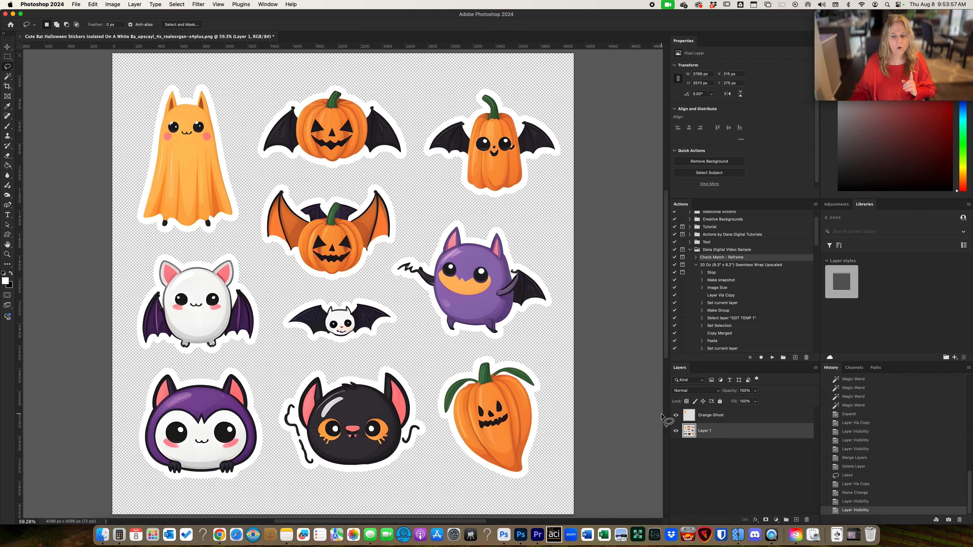
Step: Undo the ghost layer's renaming and copying, going back to the Lasso selection around the orange ghost
{"action": "key", "text": "super+z"}
{"action": "key", "text": "super+z"}
{"action": "key", "text": "super+z"}
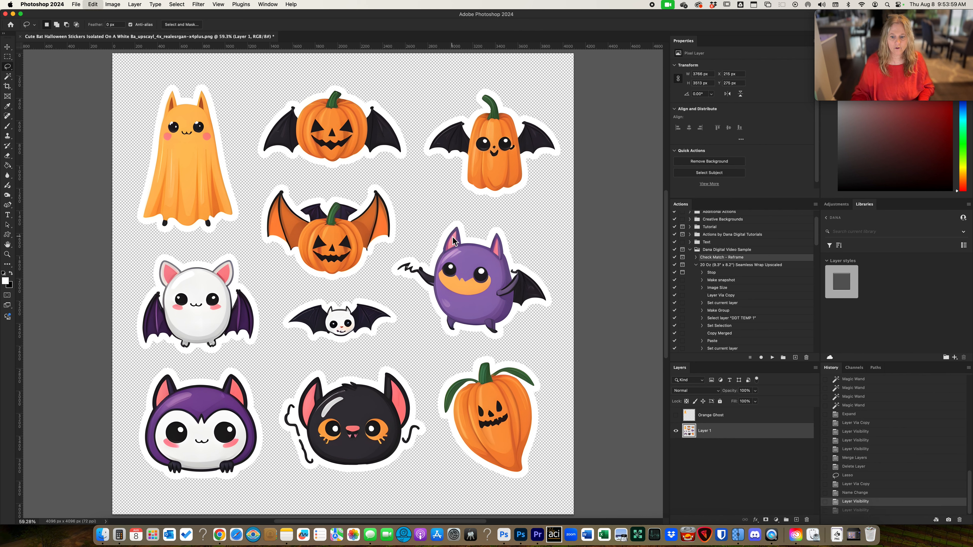
{"action": "key", "text": "super+z"}
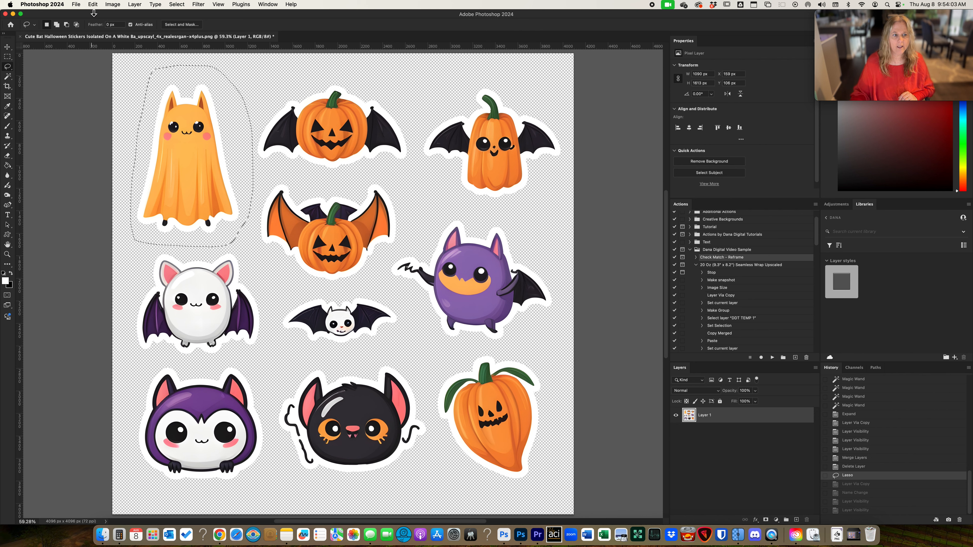
Step: Cut the selected orange ghost out of Layer 1 and paste it onto its own new layer
{"action": "left_click", "coordinate": [92, 5]}
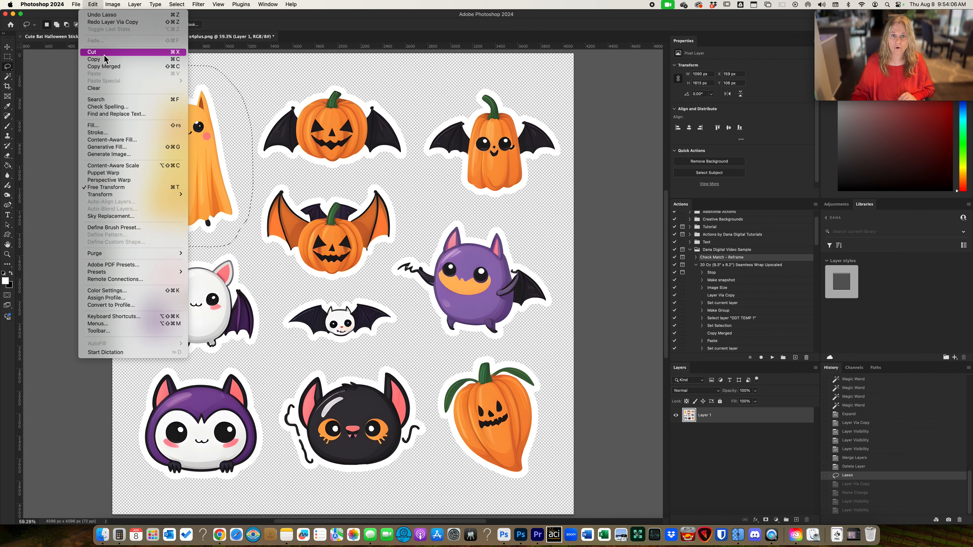
{"action": "left_click", "coordinate": [95, 4]}
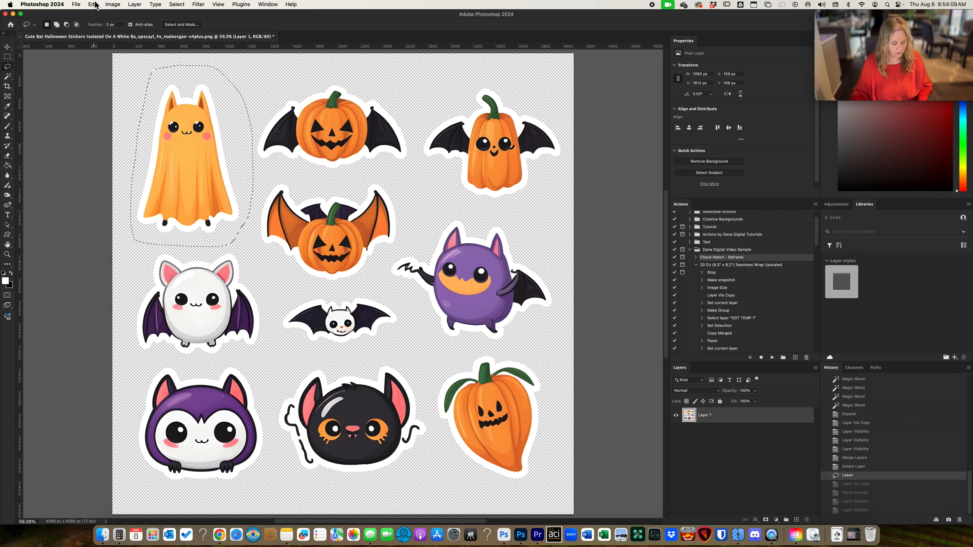
{"action": "key", "text": "super+x"}
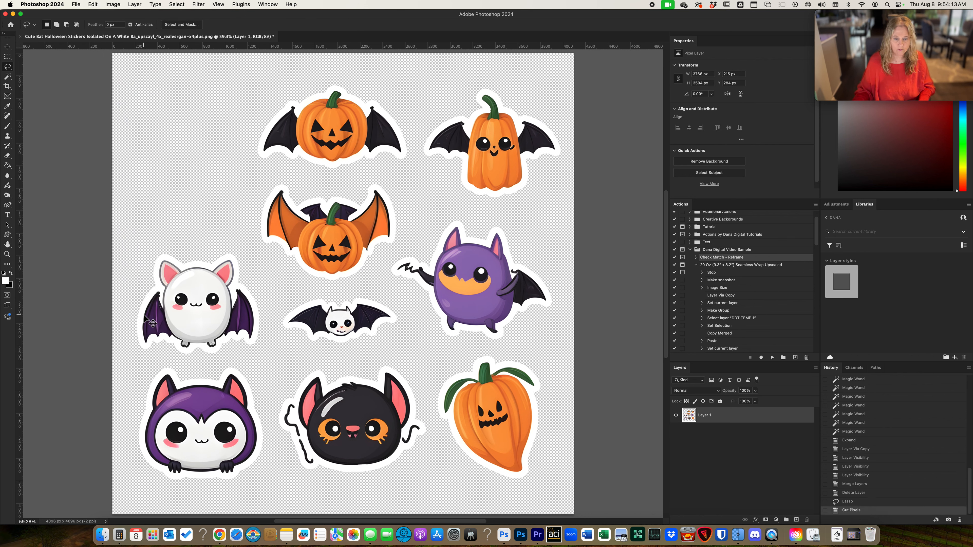
{"action": "key", "text": "super+v"}
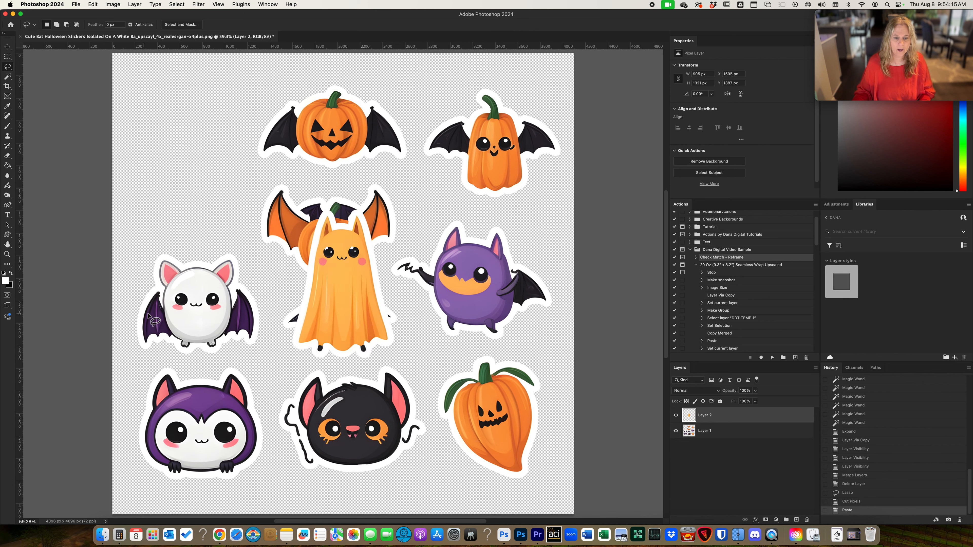
Step: Move the pasted ghost back into the empty upper-left spot of the sticker sheet and check its separation by toggling its layer
{"action": "key", "text": "v"}
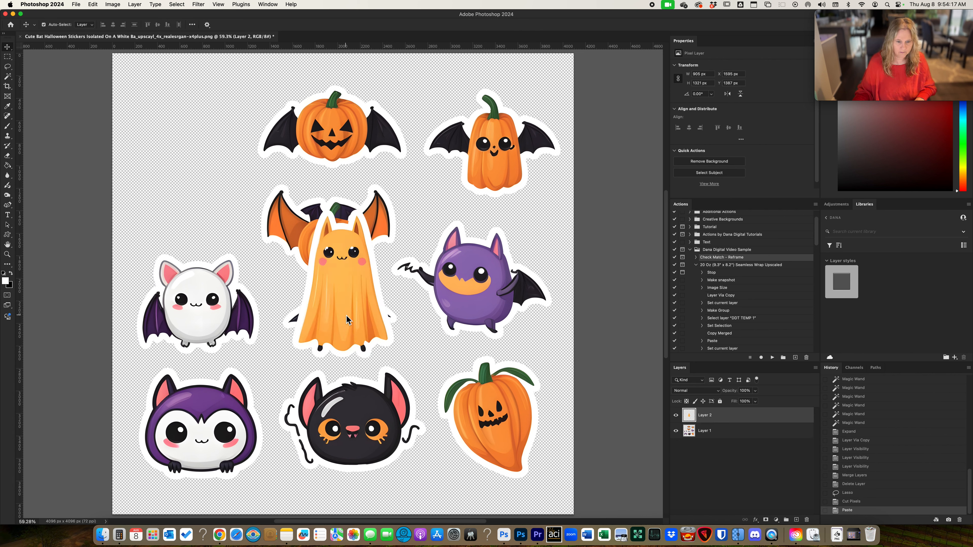
{"action": "left_click_drag", "start_coordinate": [346, 318], "coordinate": [202, 182]}
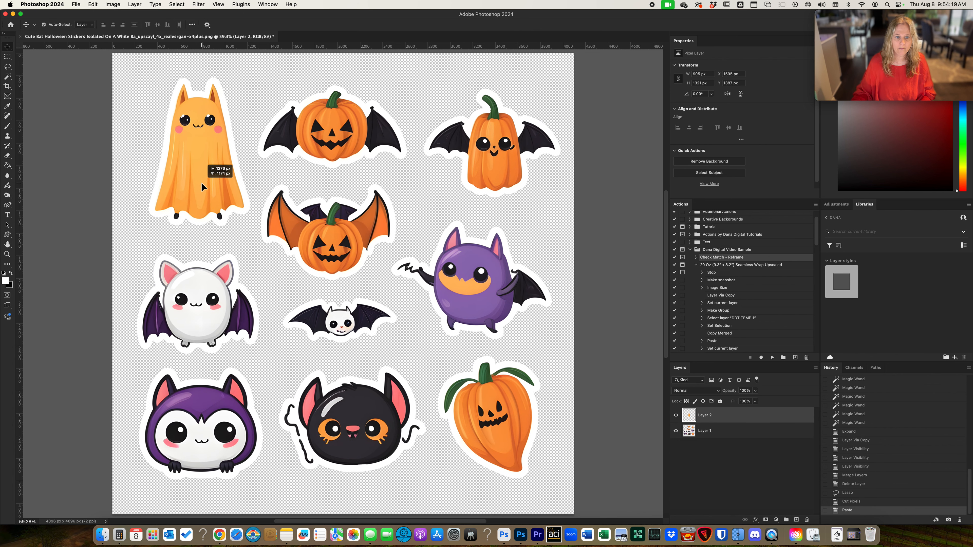
{"action": "left_click", "coordinate": [676, 416]}
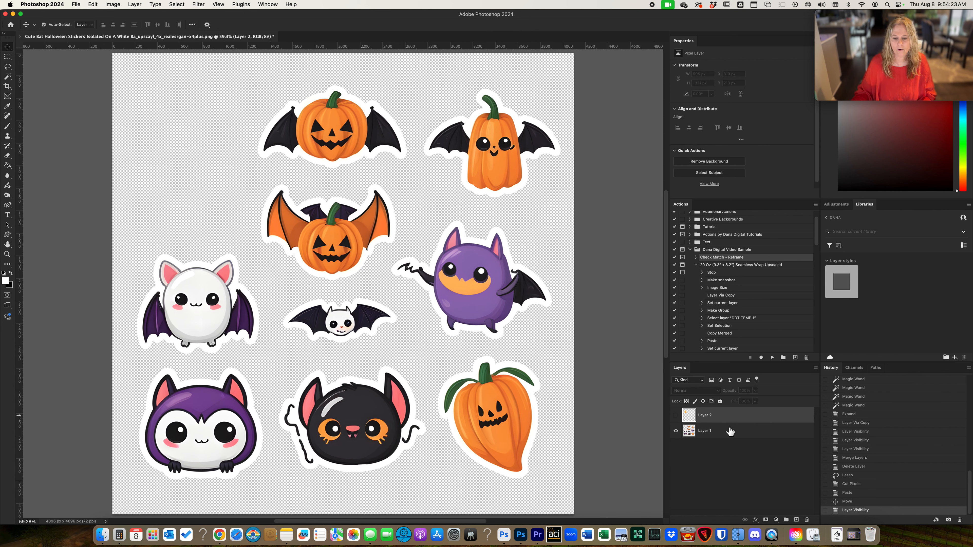
{"action": "left_click", "coordinate": [676, 416]}
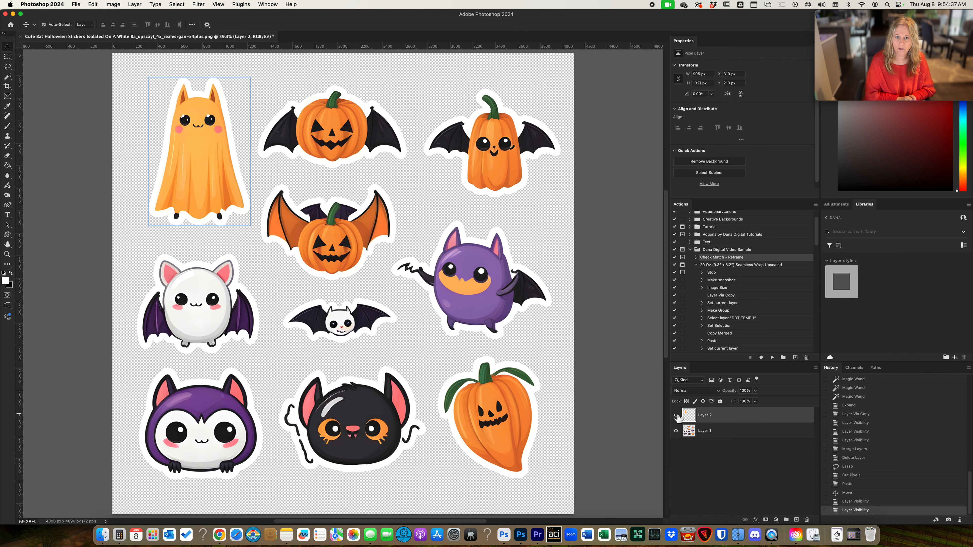
{"action": "left_click", "coordinate": [468, 286]}
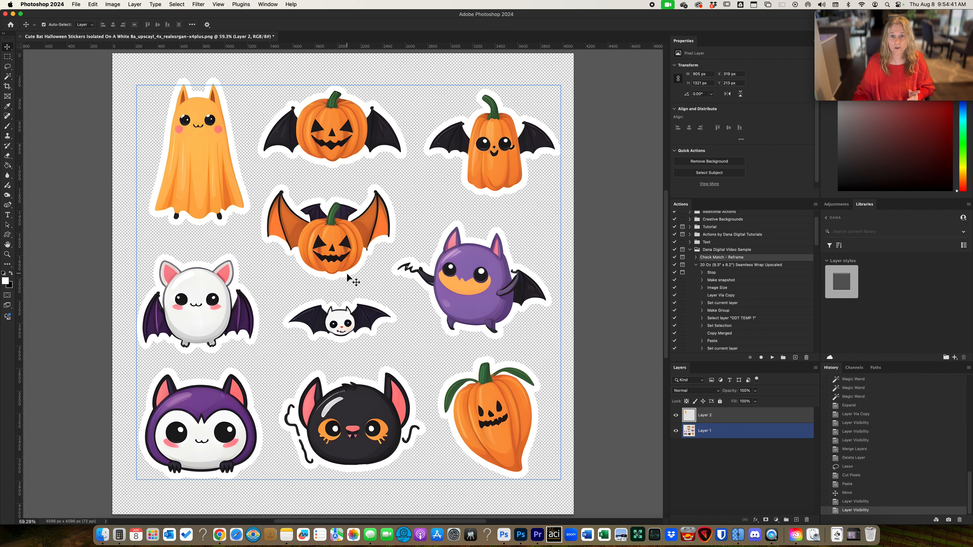
{"action": "left_click", "coordinate": [283, 238]}
Step: Create a new 905 x 1321 px document at 72 ppi from the Clipboard preset and paste the ghost into it
{"action": "left_click", "coordinate": [76, 4]}
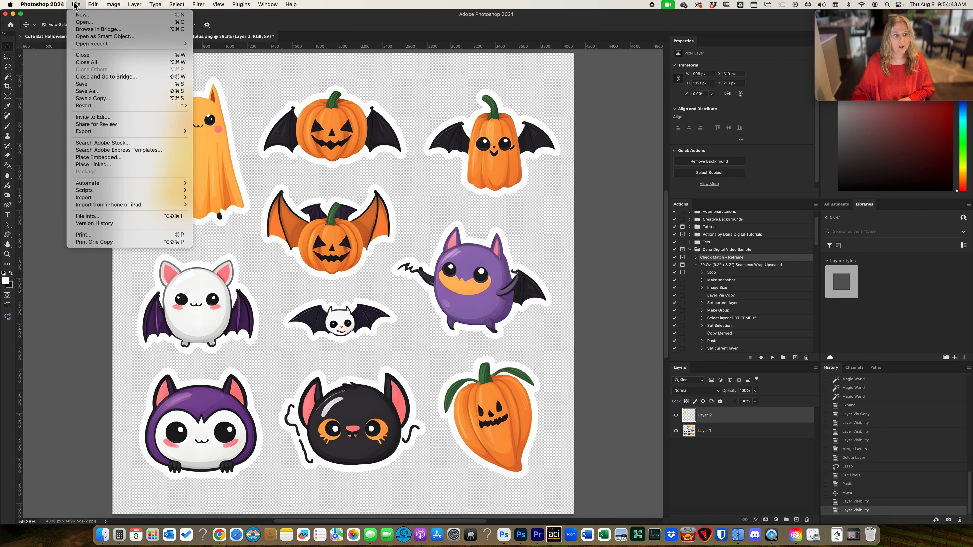
{"action": "left_click", "coordinate": [81, 14]}
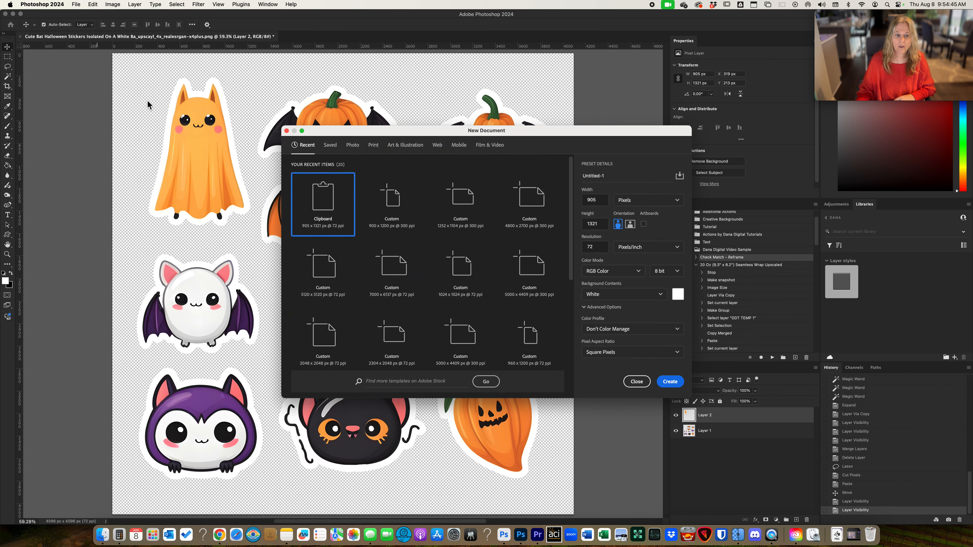
{"action": "scroll", "coordinate": [148, 104], "scroll_direction": "left", "scroll_amount": 5}
{"action": "scroll", "coordinate": [149, 105], "scroll_direction": "right", "scroll_amount": 5}
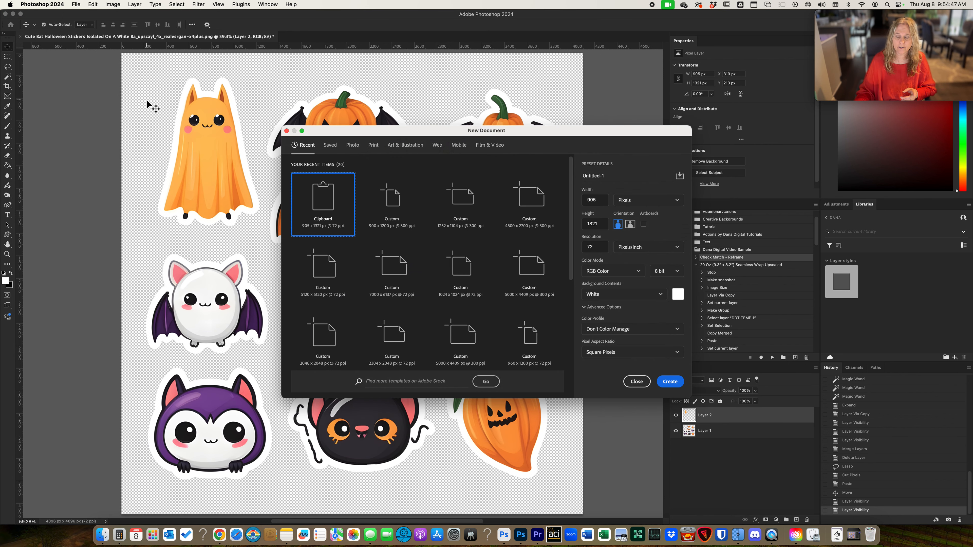
{"action": "key", "text": "Return"}
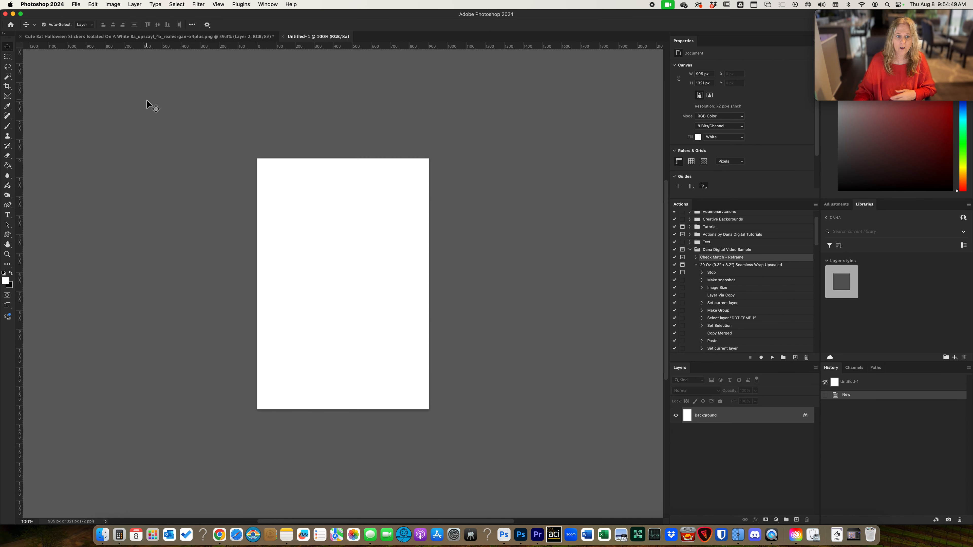
{"action": "key", "text": "super+v"}
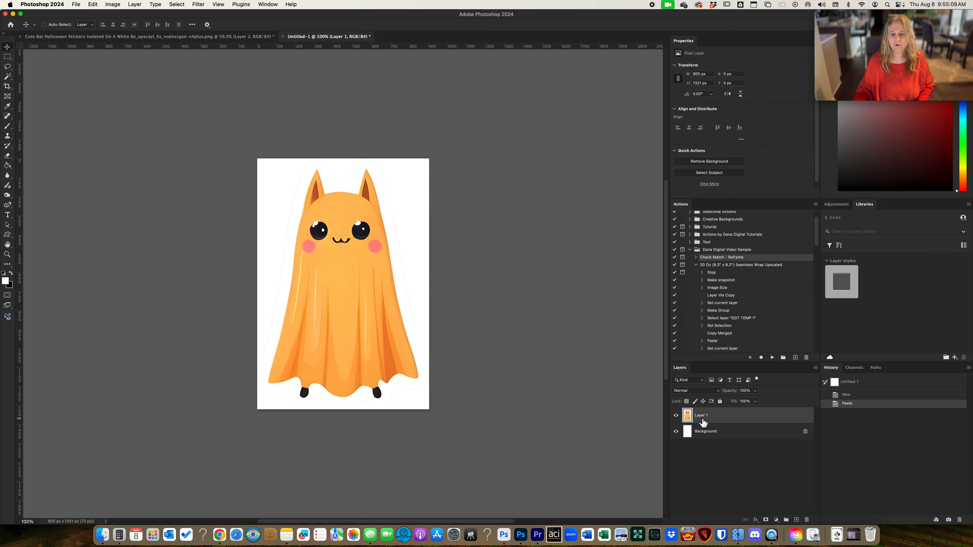
Step: Load the ghost layer's outline as a selection and contract it by 1 pixel
{"action": "left_click", "coordinate": [688, 417], "text": "super"}
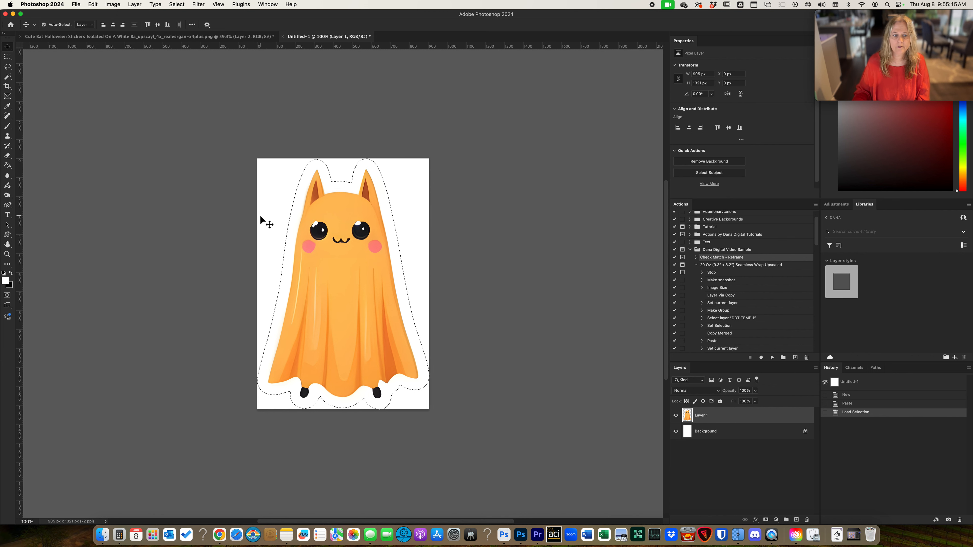
{"action": "left_click", "coordinate": [182, 5]}
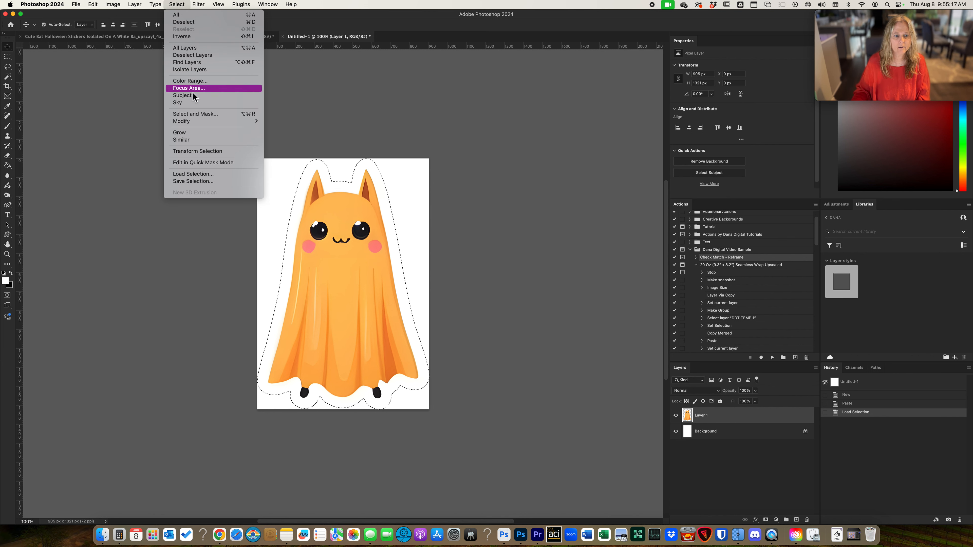
{"action": "mouse_move", "coordinate": [198, 122]}
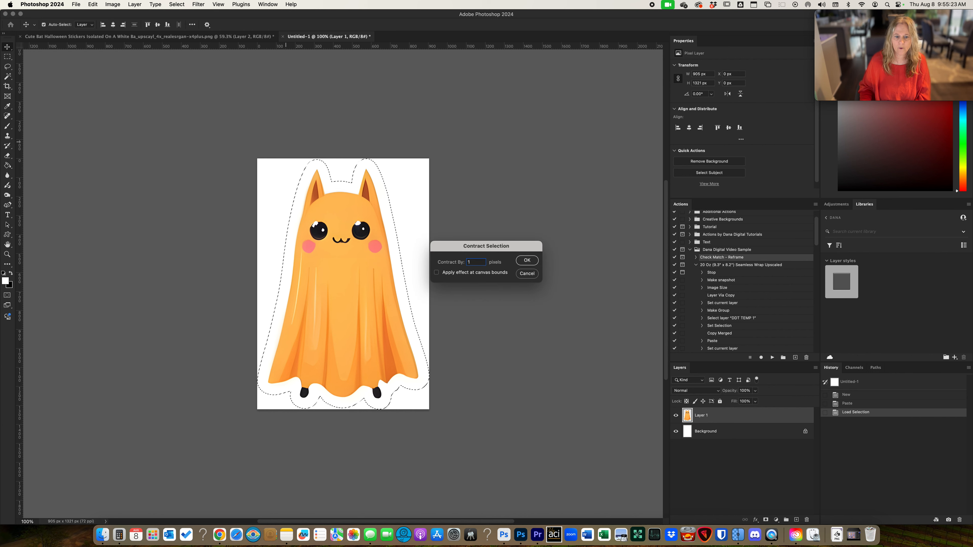
{"action": "key", "text": "Return"}
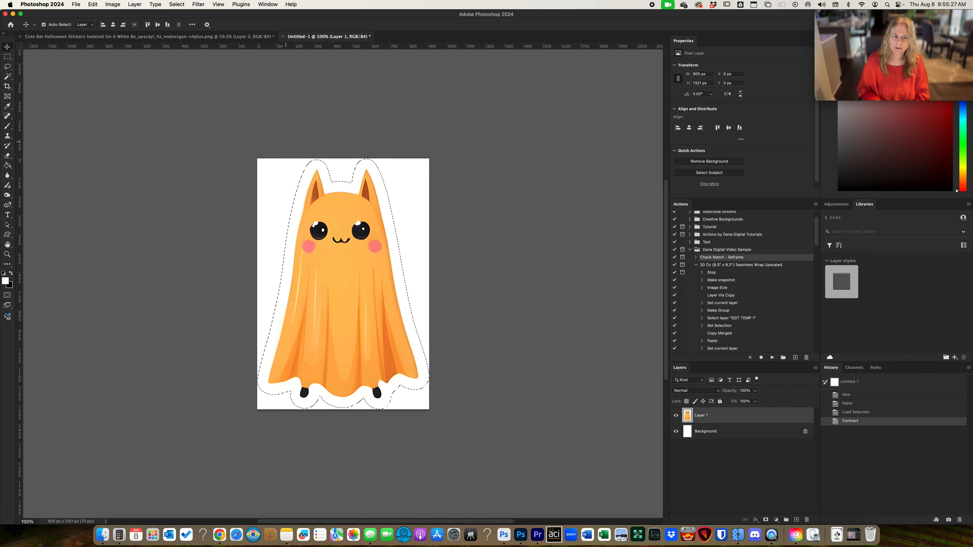
Step: Invert the selection, clear the ghost layer's outer edge pixels, and deselect
{"action": "left_click", "coordinate": [174, 5]}
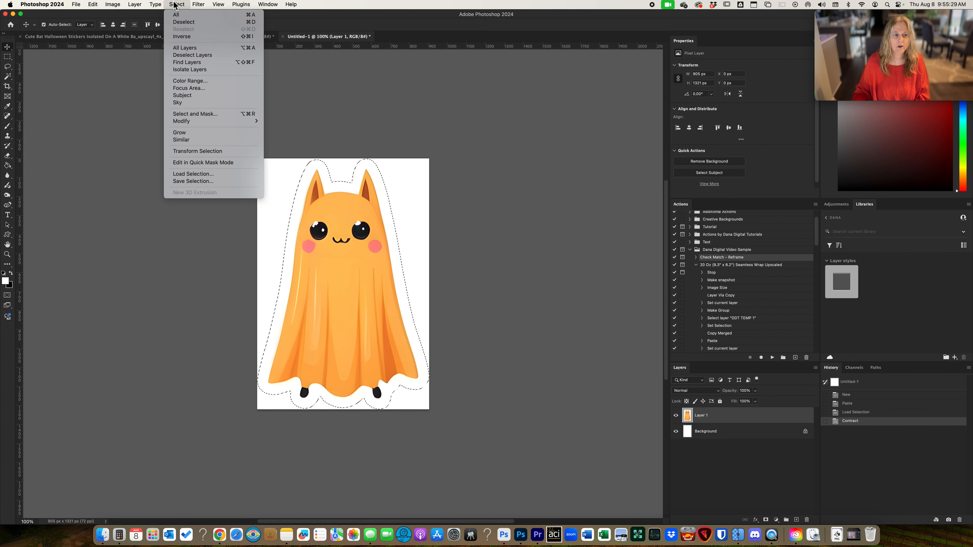
{"action": "left_click", "coordinate": [186, 36]}
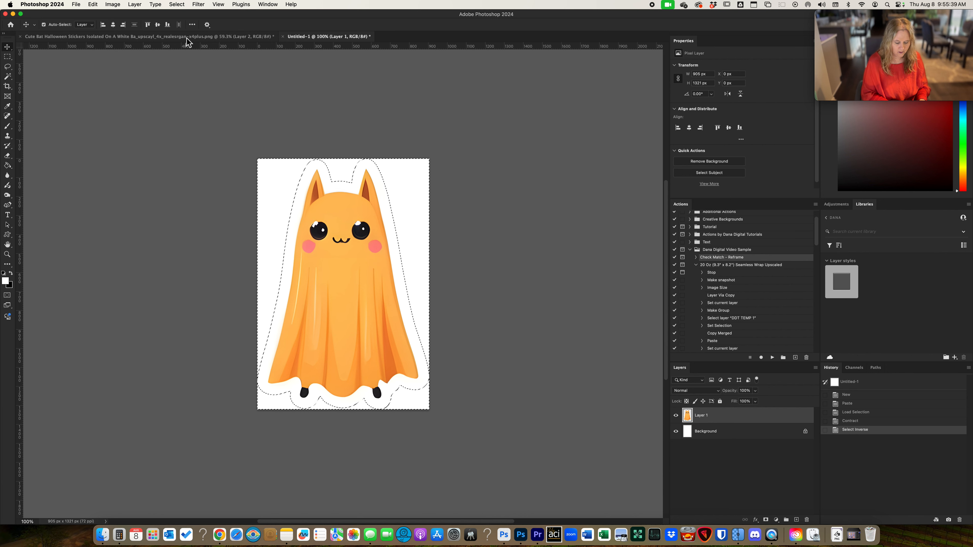
{"action": "key", "text": "BackSpace"}
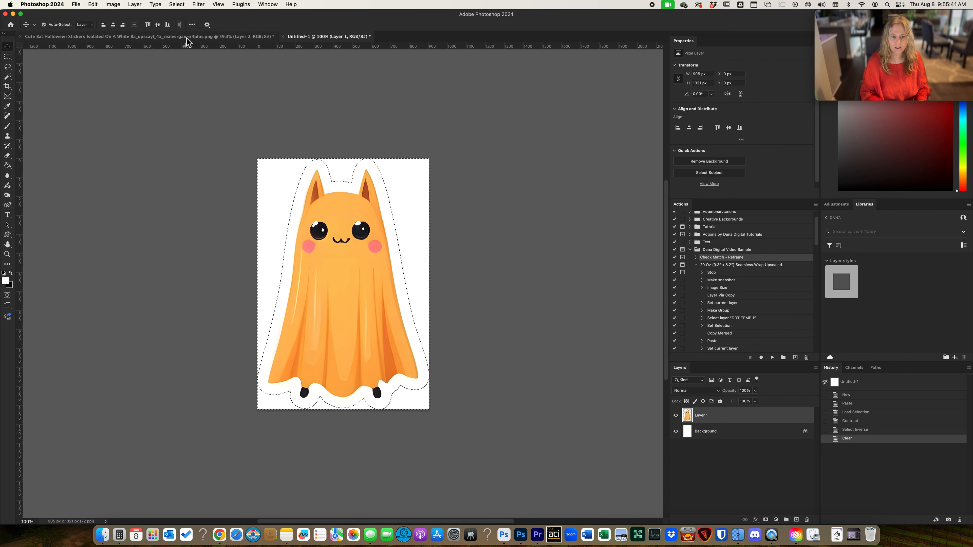
{"action": "key", "text": "super+d"}
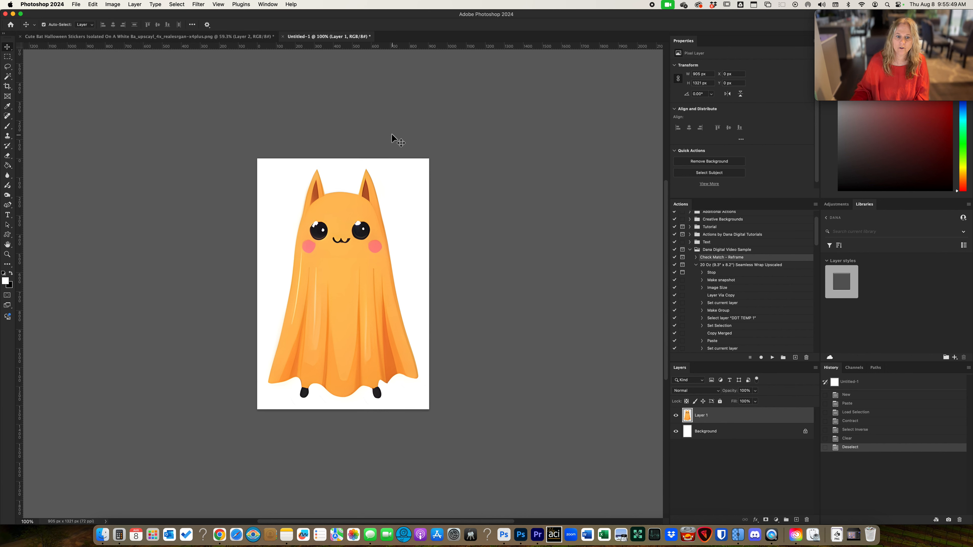
Step: Hide the white Background layer and delete it
{"action": "left_click", "coordinate": [675, 431]}
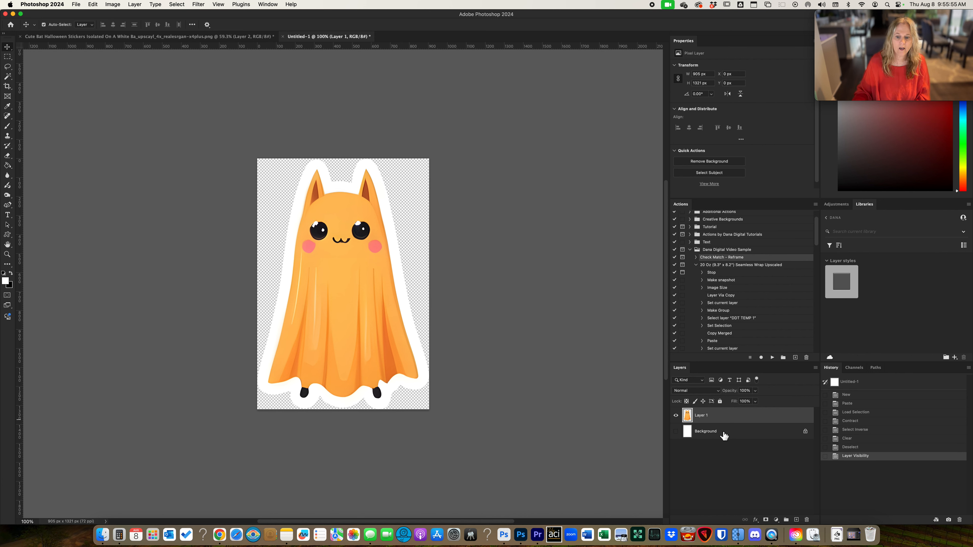
{"action": "left_click", "coordinate": [739, 439]}
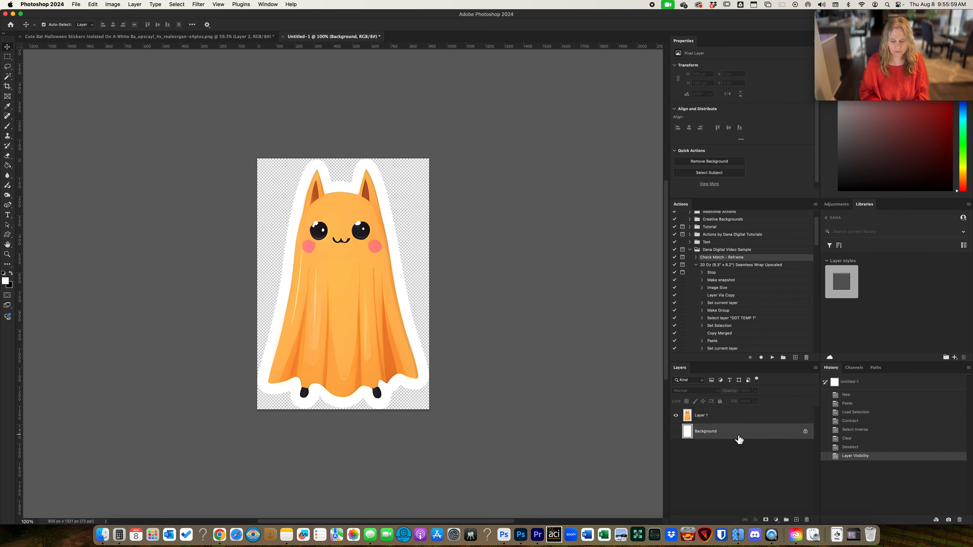
{"action": "key", "text": "Delete"}
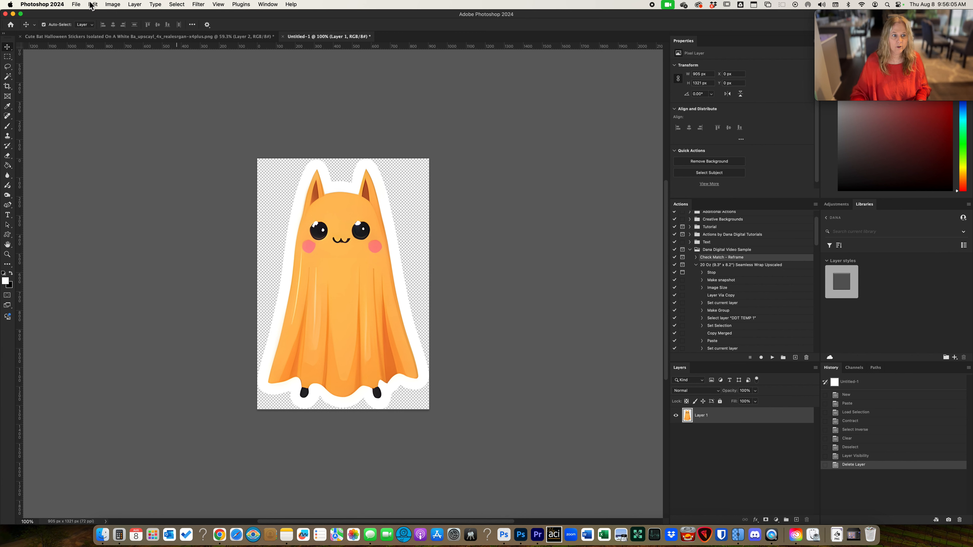
Step: Save the isolated ghost as a PNG copy named Orange Ghost in the current folder, accepting the default PNG options
{"action": "left_click", "coordinate": [76, 4]}
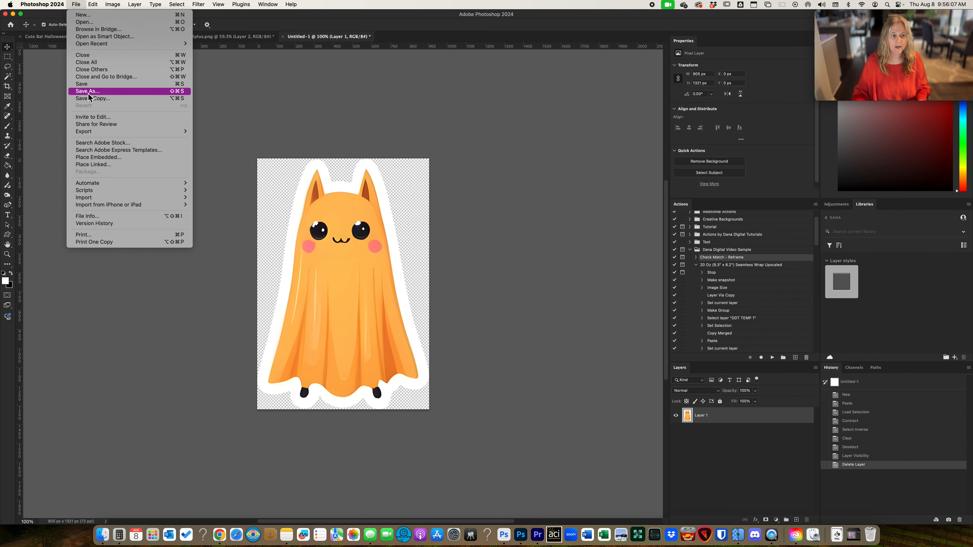
{"action": "left_click", "coordinate": [175, 94]}
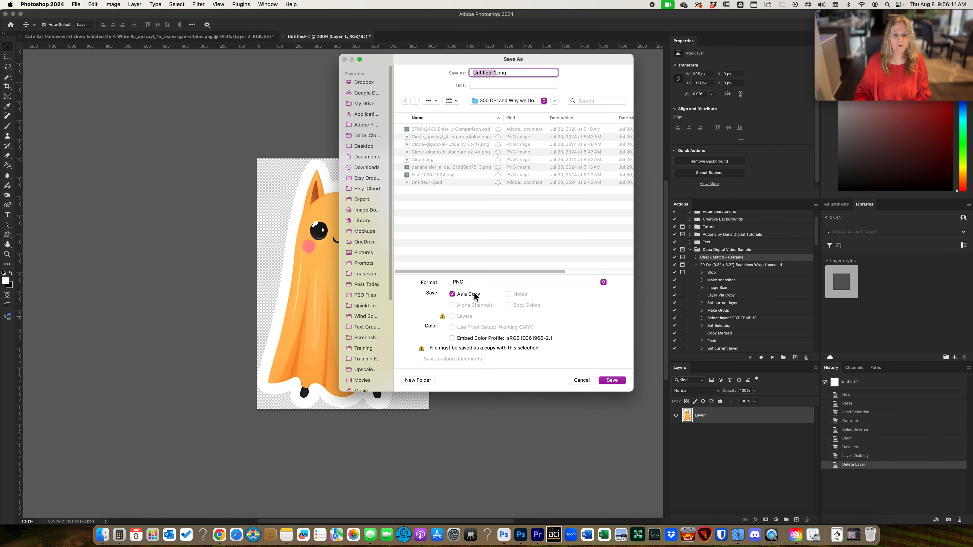
{"action": "left_click", "coordinate": [457, 282]}
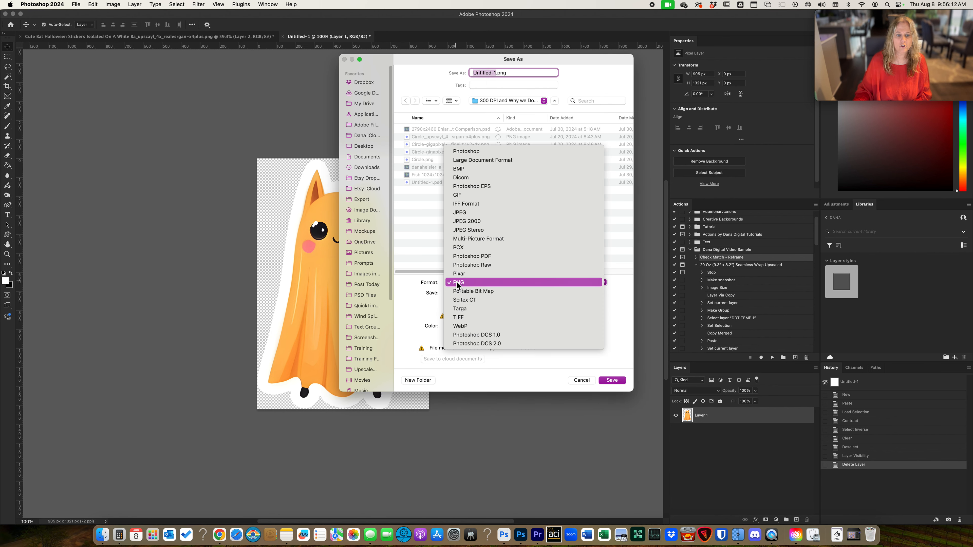
{"action": "left_click", "coordinate": [482, 282]}
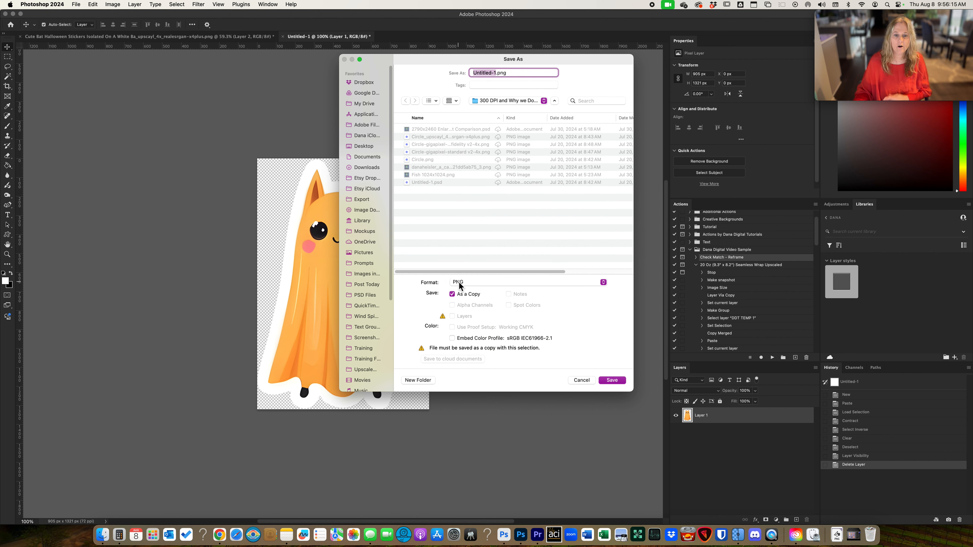
{"action": "type", "text": "Orange "}
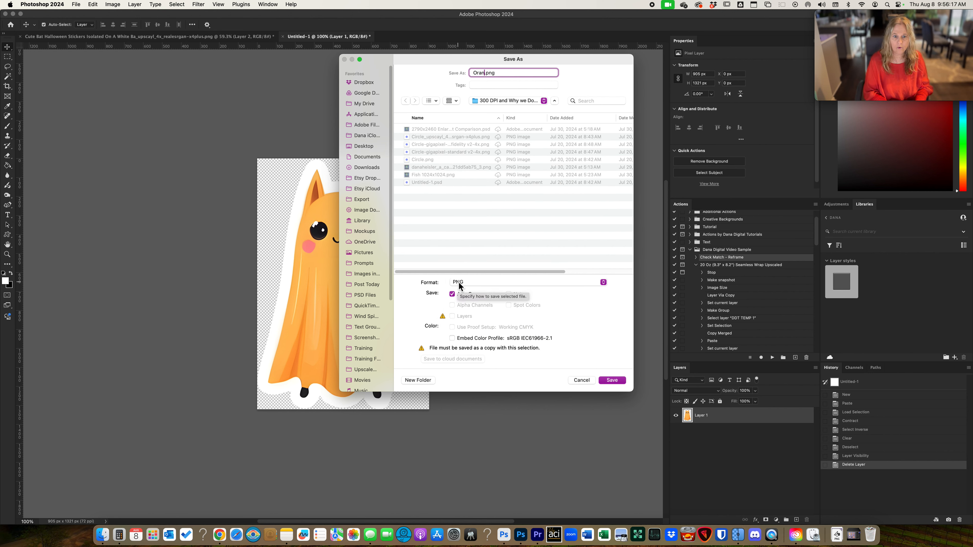
{"action": "type", "text": "Ghost"}
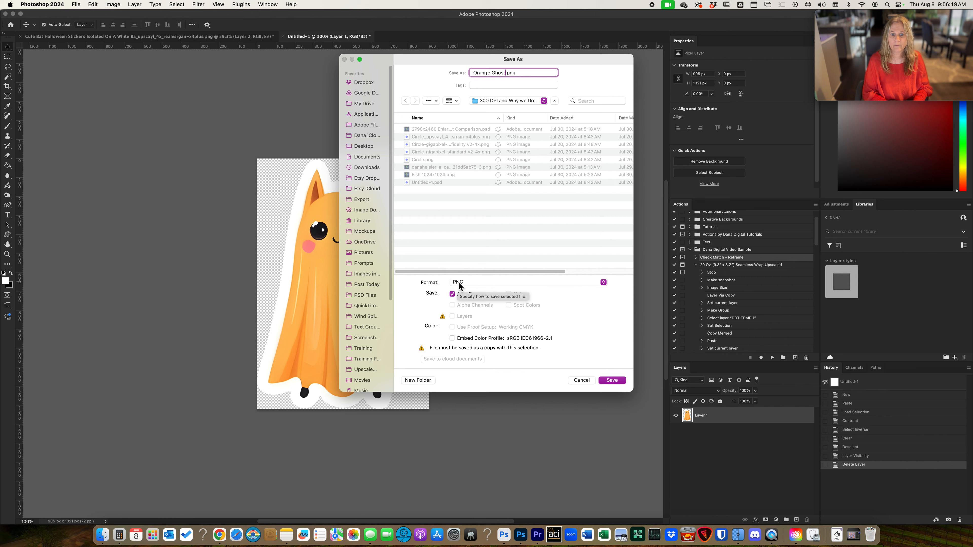
{"action": "key", "text": "Return"}
{"action": "key", "text": "Return"}
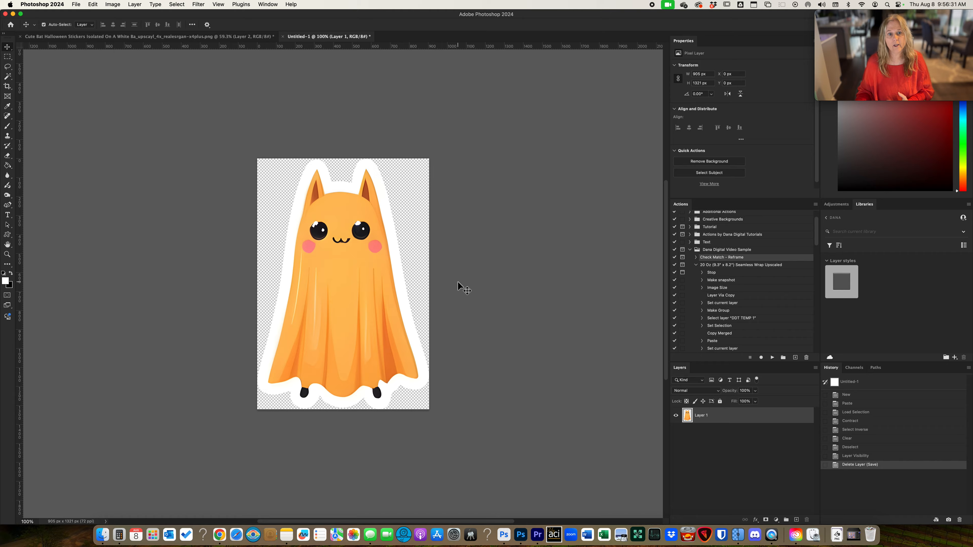
Step: Return to the Cute Bat Halloween Stickers document to view the full set of isolated stickers
{"action": "scroll", "coordinate": [458, 282], "scroll_direction": "up", "scroll_amount": 5}
{"action": "scroll", "coordinate": [458, 281], "scroll_direction": "left", "scroll_amount": 7}
{"action": "left_click", "coordinate": [211, 37]}
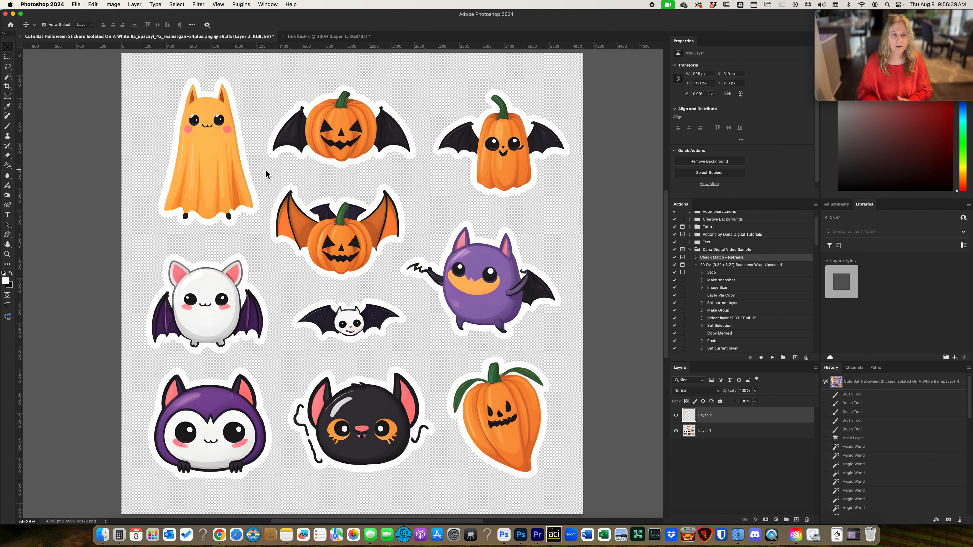
{"action": "scroll", "coordinate": [266, 172], "scroll_direction": "down", "scroll_amount": 2}
{"action": "scroll", "coordinate": [266, 173], "scroll_direction": "right", "scroll_amount": 1}
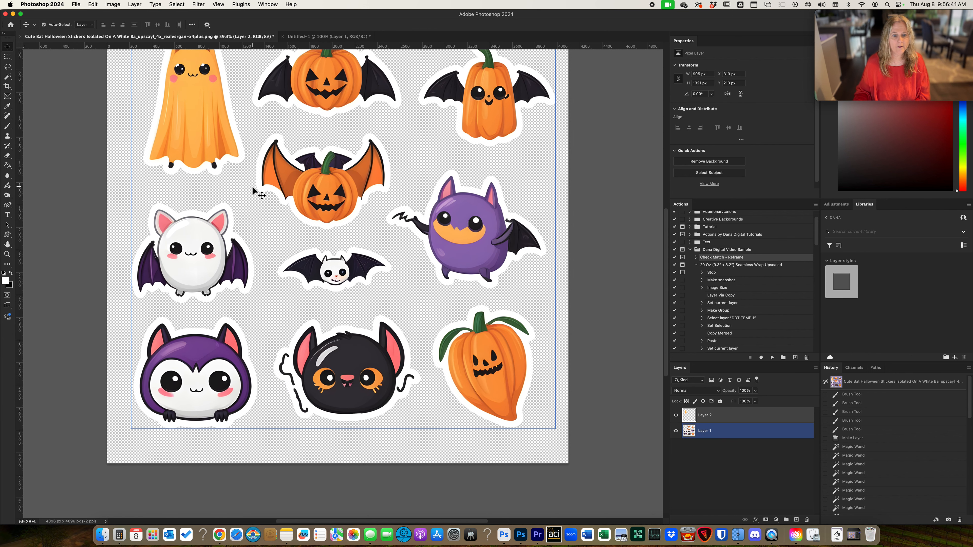
Step: Generate a 3 x 4 inch, 300 pixels/inch Contact Sheet II from the Stickers folder with 3 columns and 4 rows
{"action": "left_click", "coordinate": [77, 4]}
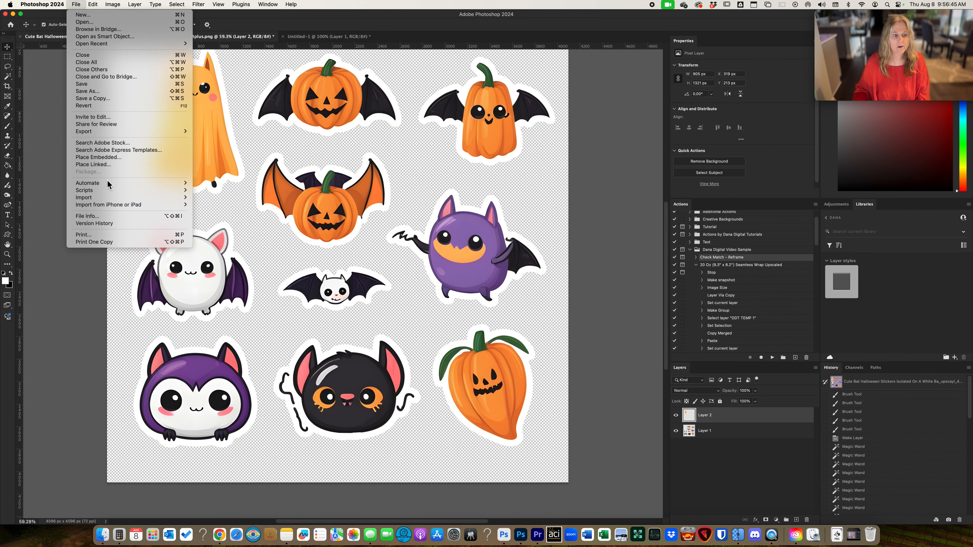
{"action": "mouse_move", "coordinate": [109, 187]}
{"action": "left_click", "coordinate": [228, 259]}
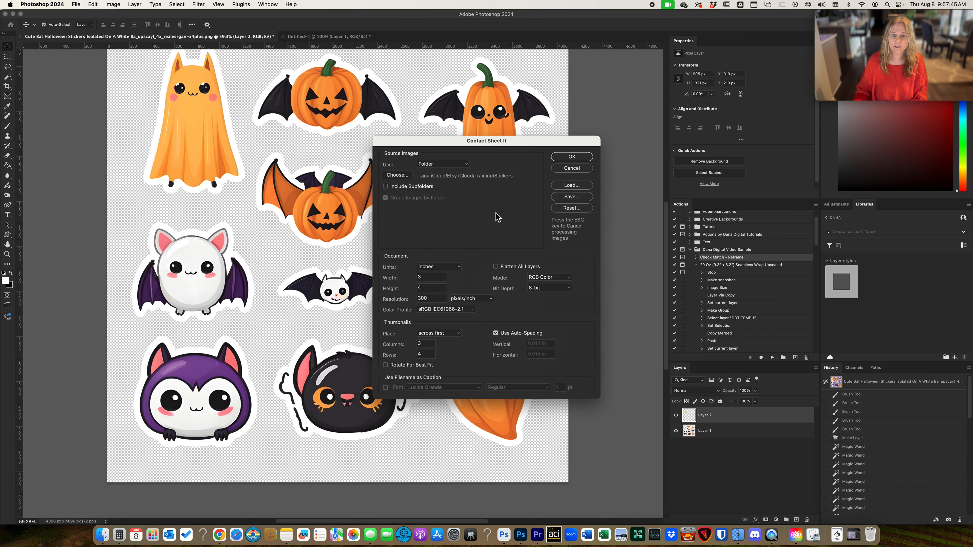
{"action": "left_click", "coordinate": [394, 176]}
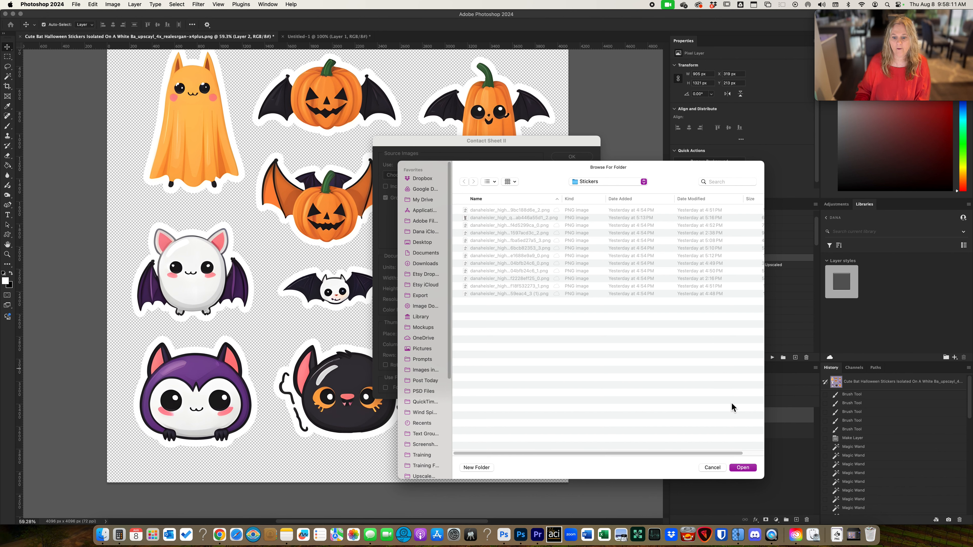
{"action": "left_click", "coordinate": [742, 468]}
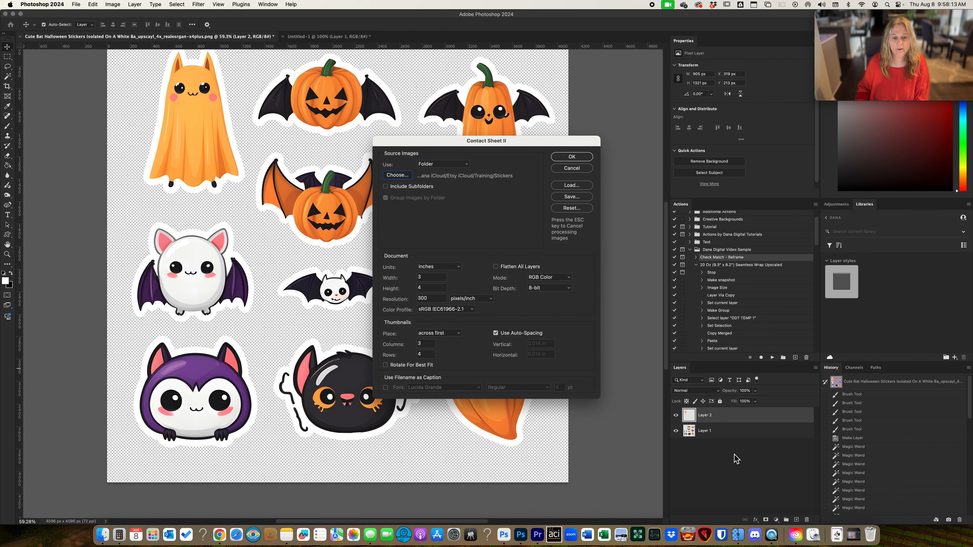
{"action": "left_click", "coordinate": [560, 158]}
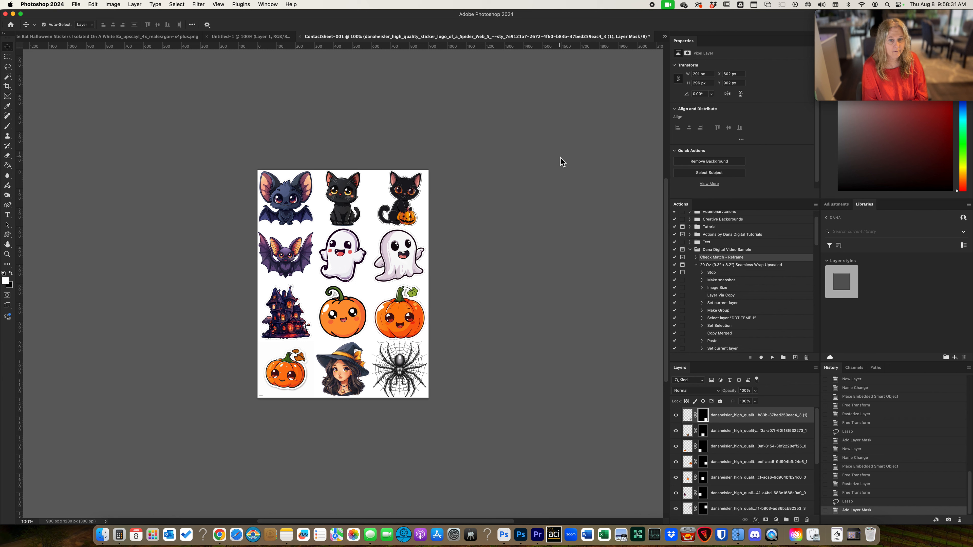
Step: Review the contact sheet's layers and the mask options of the second ghost's layer, leaving the mask as is
{"action": "left_click", "coordinate": [711, 432]}
{"action": "scroll", "coordinate": [712, 435], "scroll_direction": "down", "scroll_amount": 5}
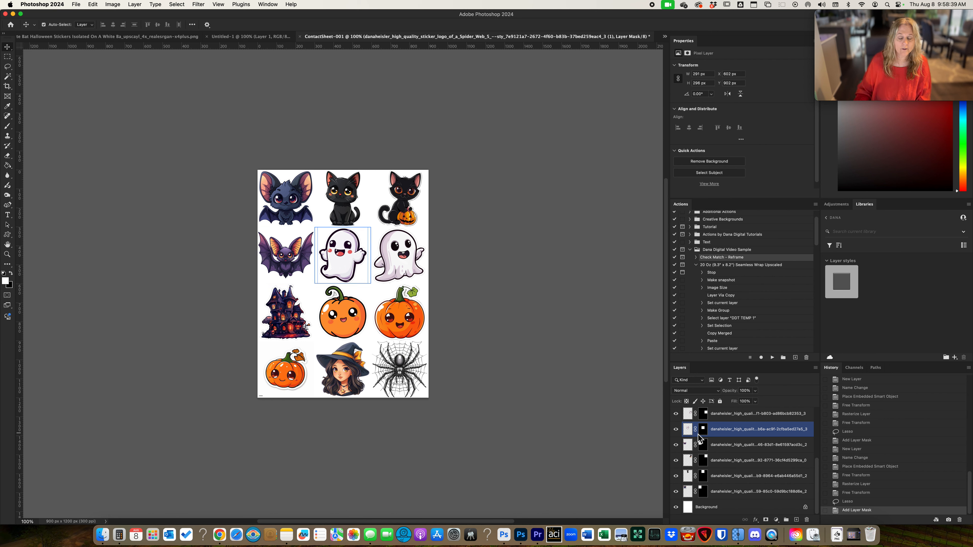
{"action": "right_click", "coordinate": [705, 417]}
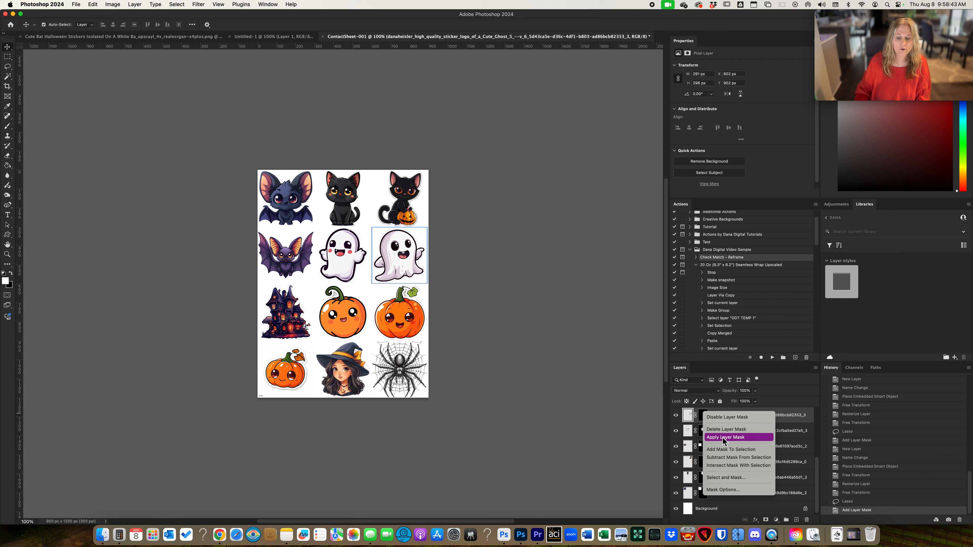
{"action": "left_click", "coordinate": [789, 420]}
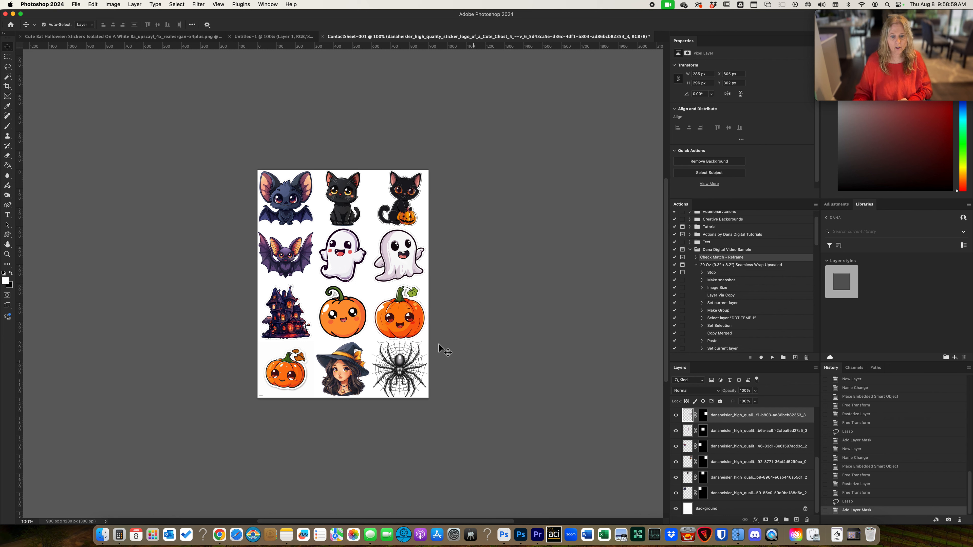
Step: Scale the bottom-row pumpkin to about 80%, rotate it about -15 degrees, and shift it up and to the right
{"action": "left_click", "coordinate": [292, 379]}
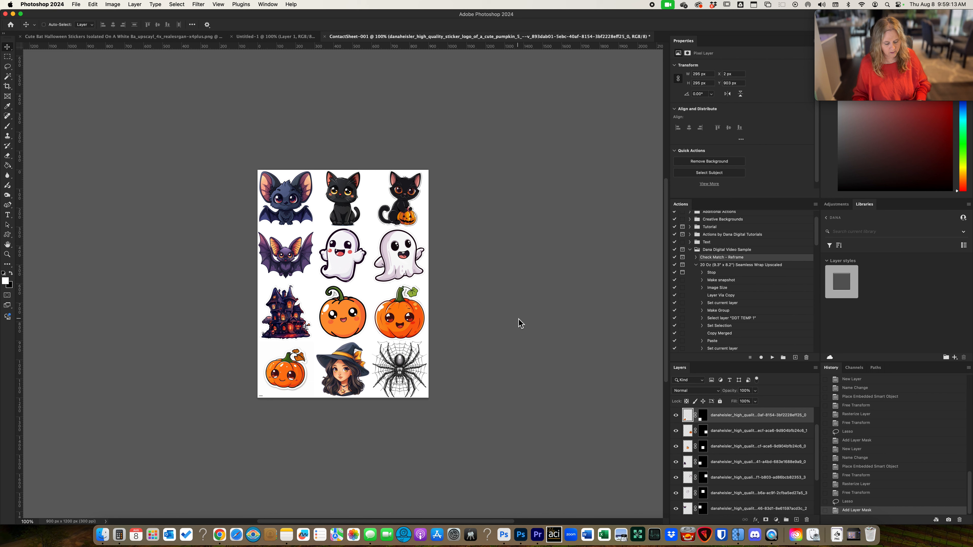
{"action": "key", "text": "super+t"}
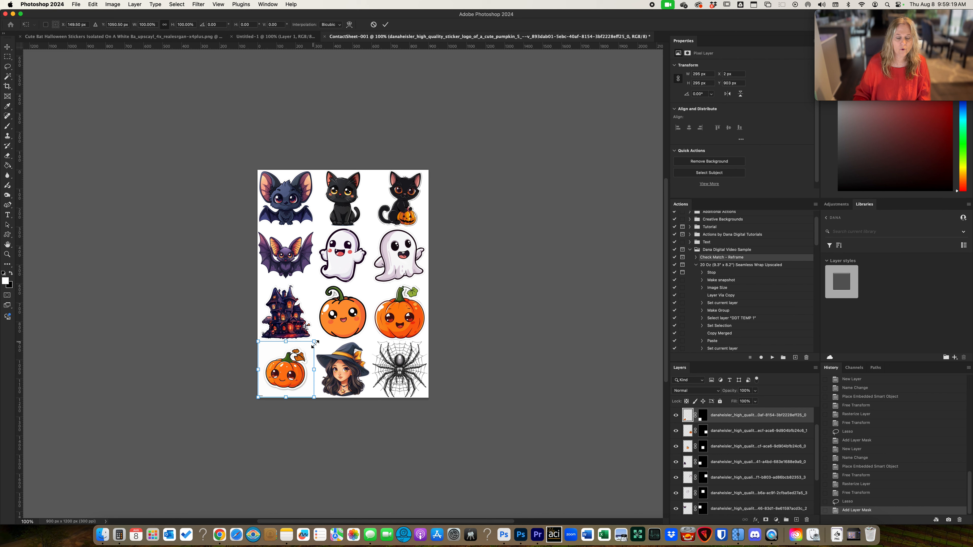
{"action": "left_click_drag", "start_coordinate": [315, 342], "coordinate": [303, 352]}
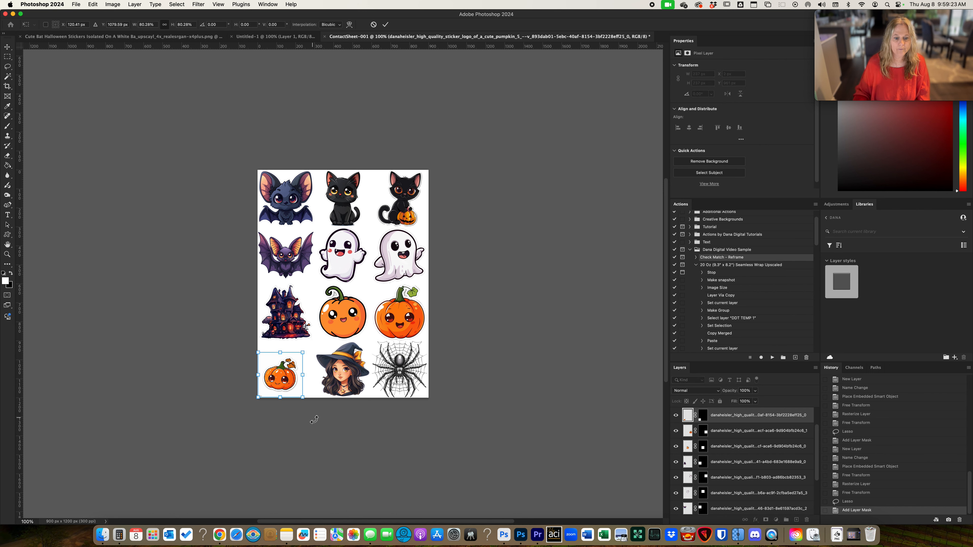
{"action": "left_click_drag", "start_coordinate": [316, 420], "coordinate": [327, 412]}
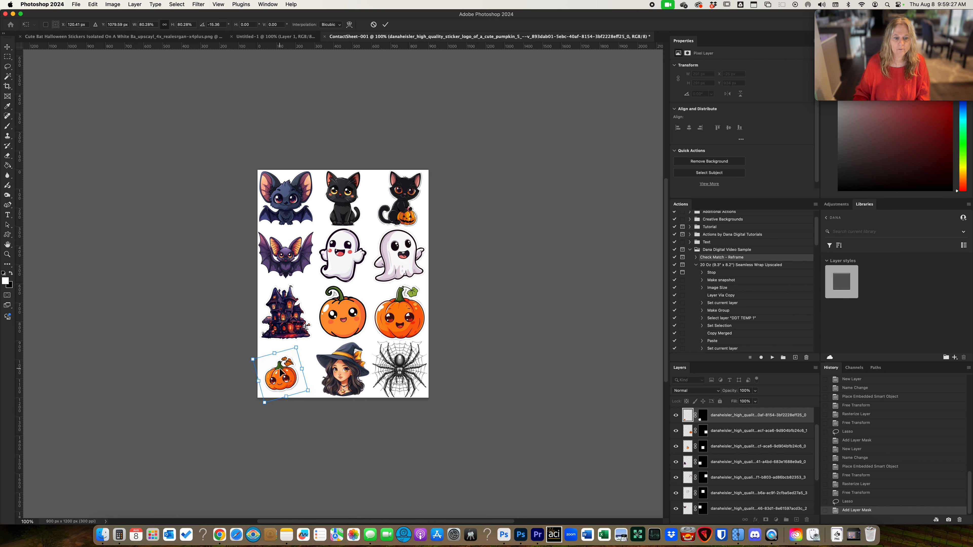
{"action": "left_click_drag", "start_coordinate": [302, 377], "coordinate": [312, 366]}
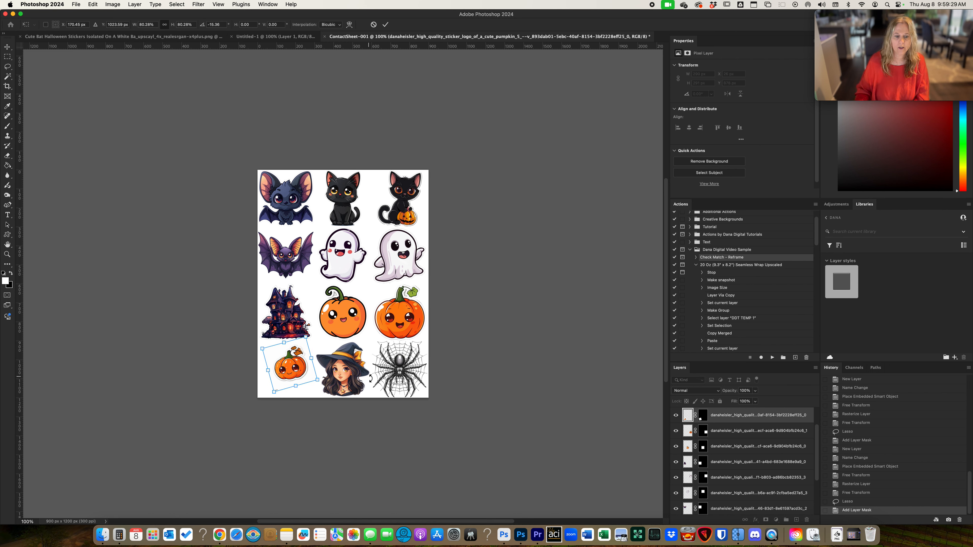
{"action": "key", "text": "Return"}
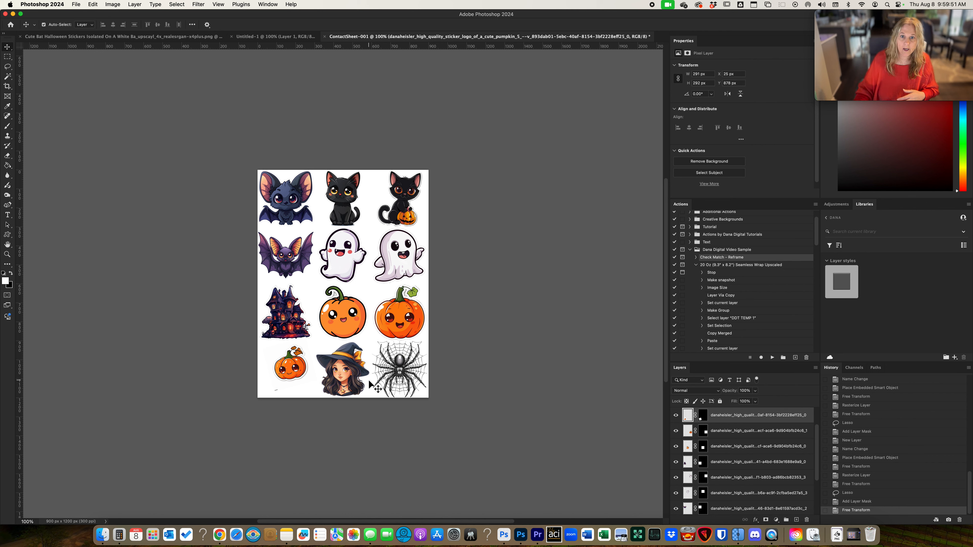
Step: Hide the contact sheet's white Background layer and move the tilted pumpkin to about X 13 px, Y 902 px
{"action": "left_click", "coordinate": [690, 434]}
{"action": "scroll", "coordinate": [706, 448], "scroll_direction": "down", "scroll_amount": 3}
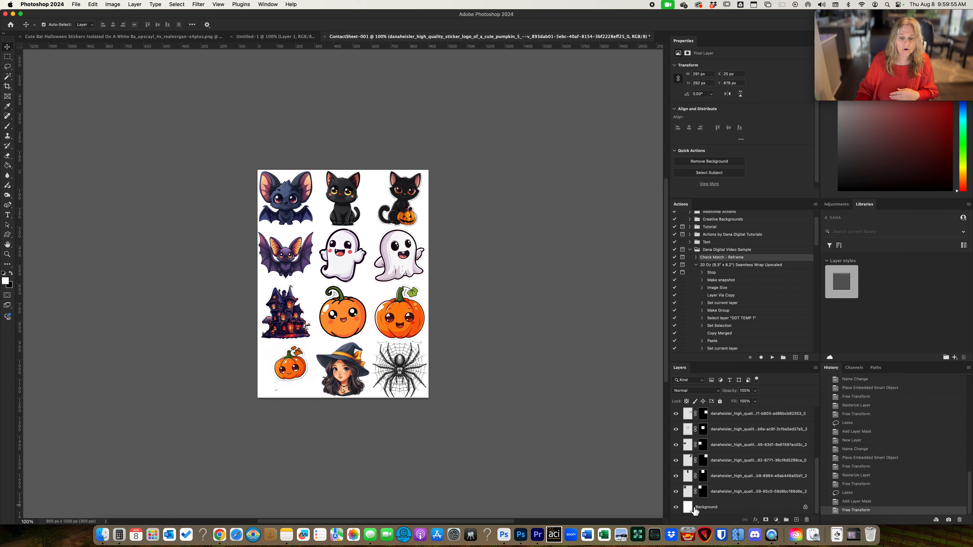
{"action": "left_click", "coordinate": [675, 507]}
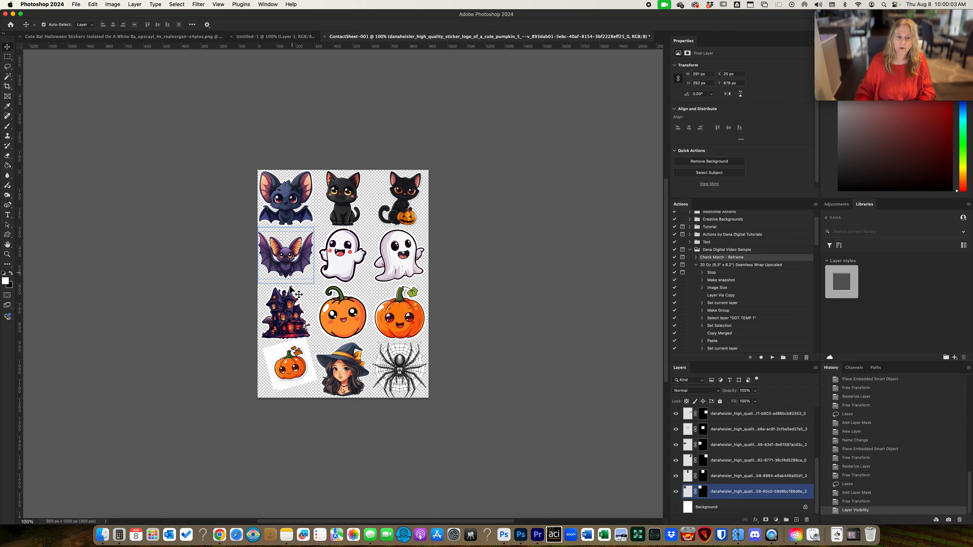
{"action": "left_click_drag", "start_coordinate": [287, 364], "coordinate": [287, 369]}
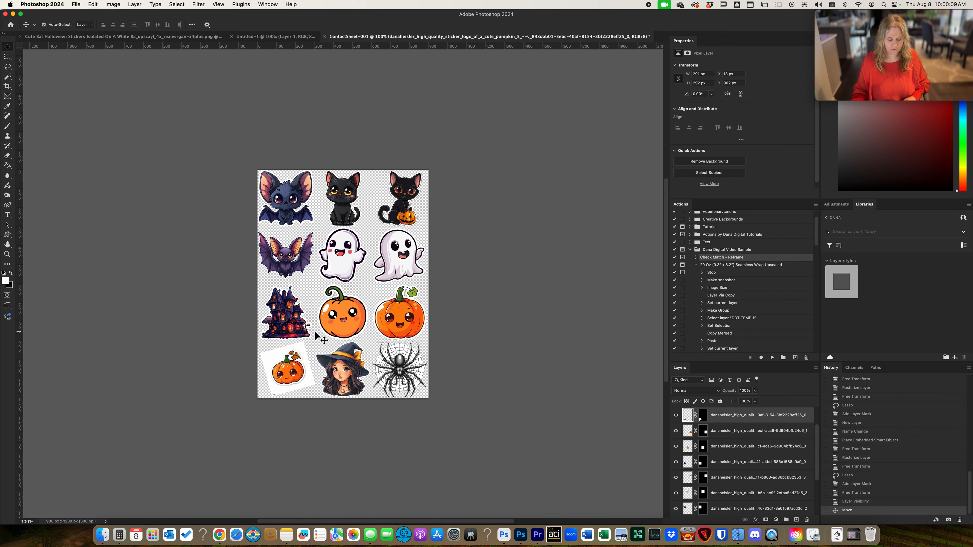
Step: Try Magic Wand selections on the white around the tilted pumpkin and in the spider's area, deselecting after each
{"action": "key", "text": "w"}
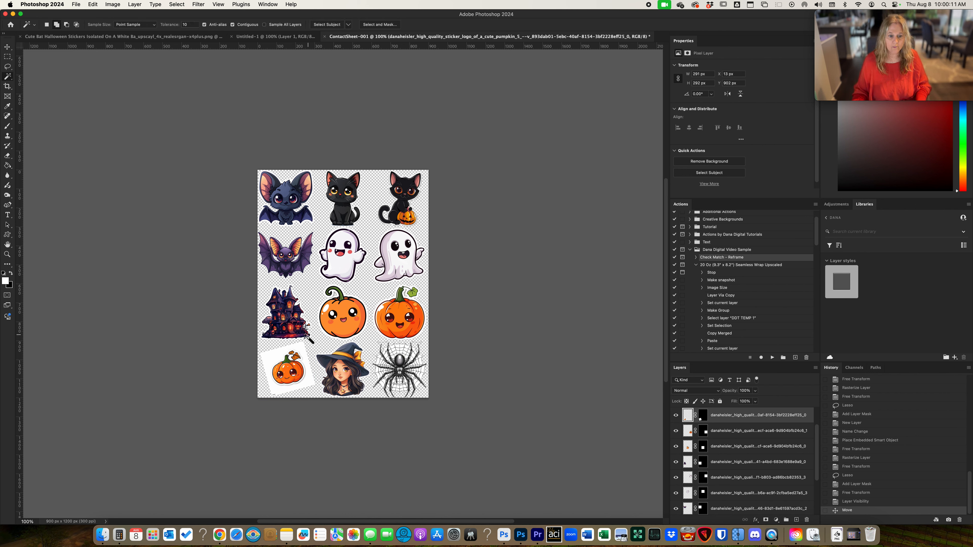
{"action": "left_click", "coordinate": [273, 358]}
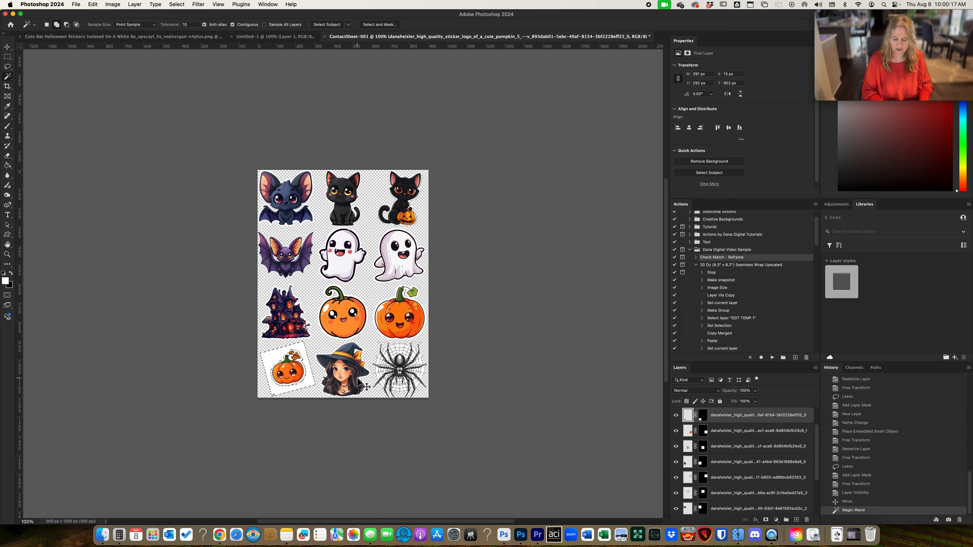
{"action": "key", "text": "super+equal"}
{"action": "scroll", "coordinate": [358, 381], "scroll_direction": "down", "scroll_amount": 10}
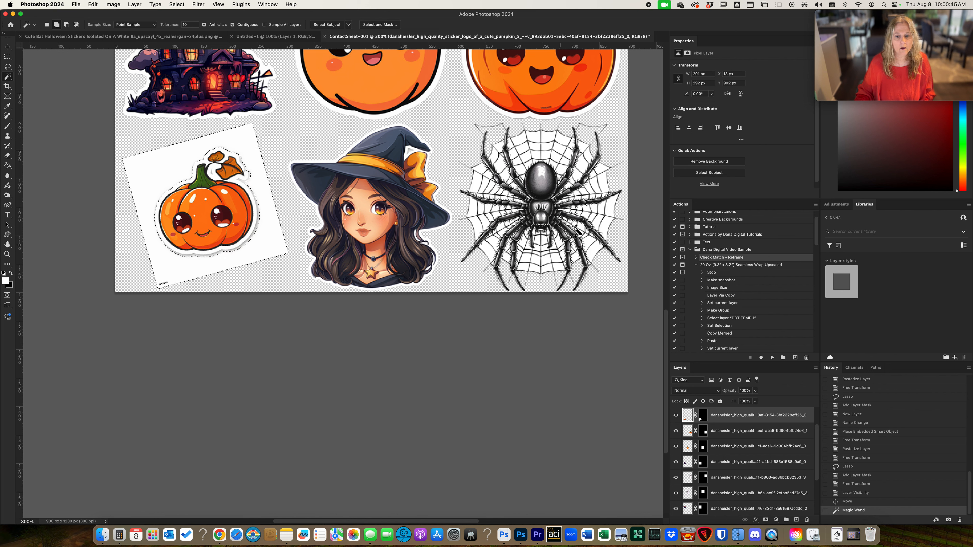
{"action": "key", "text": "super+d"}
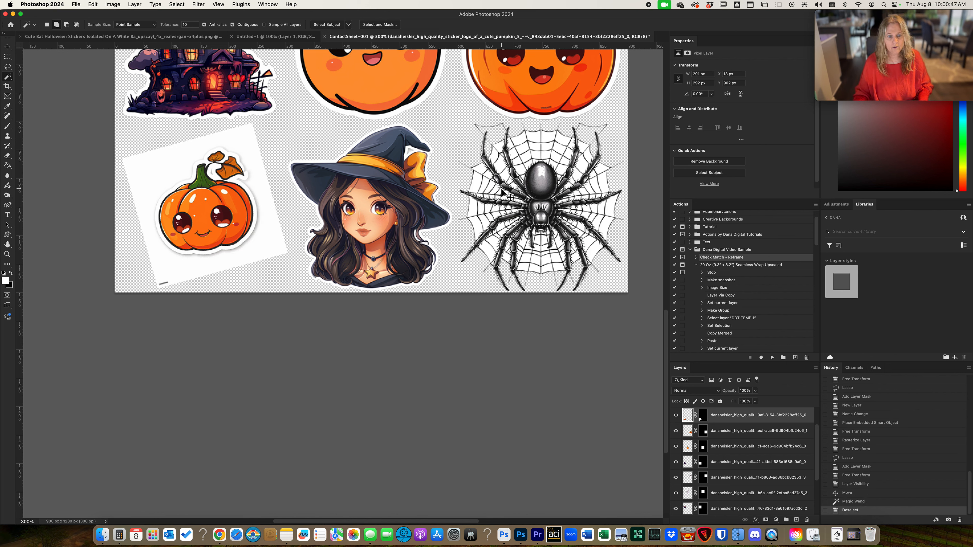
{"action": "left_click", "coordinate": [528, 141]}
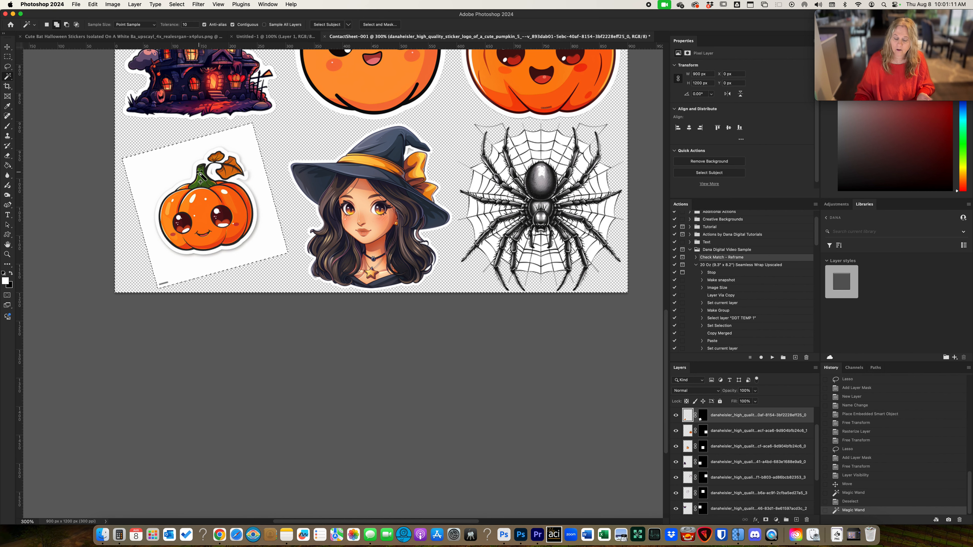
{"action": "key", "text": "super+d"}
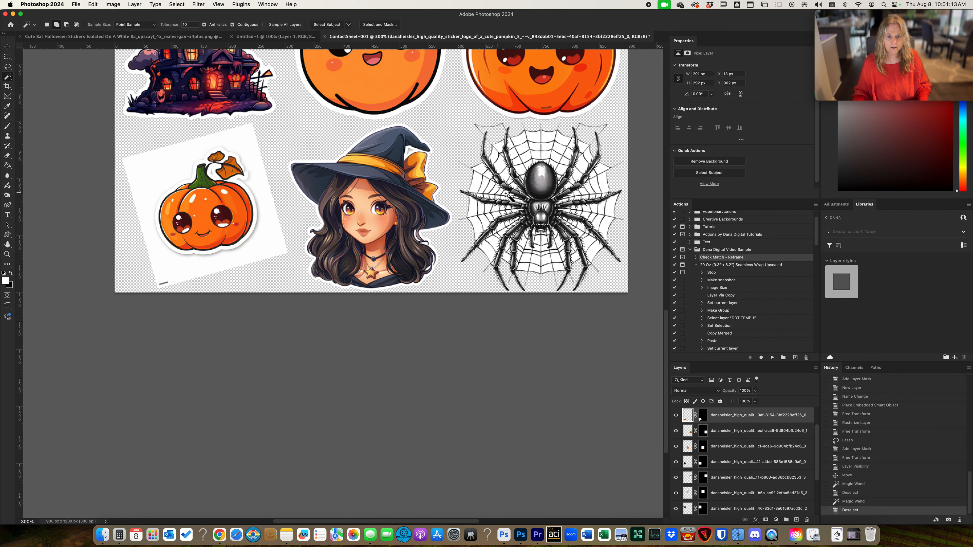
Step: On the spider's layer, select white web cells above and to the right of the body with the Magic Wand, clear them, and deselect
{"action": "key", "text": "v"}
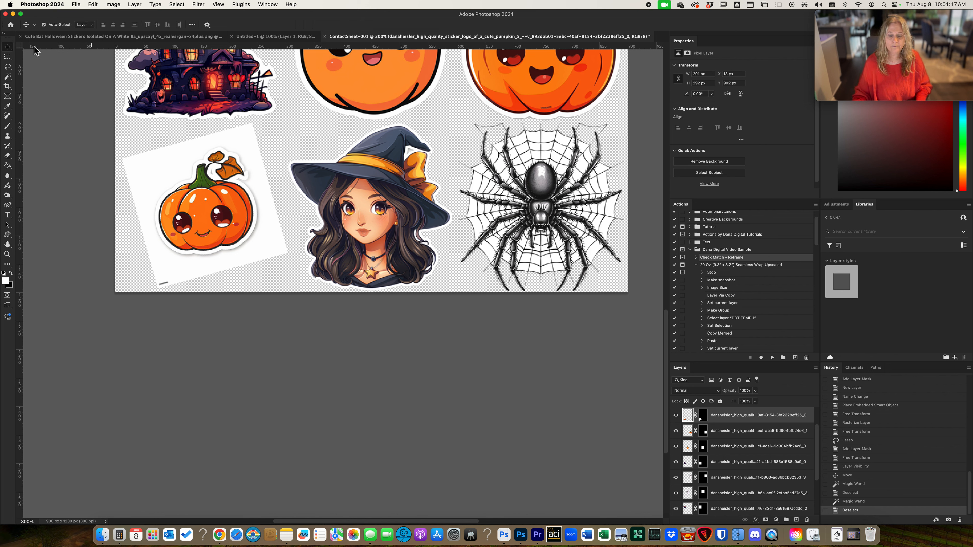
{"action": "left_click", "coordinate": [564, 189]}
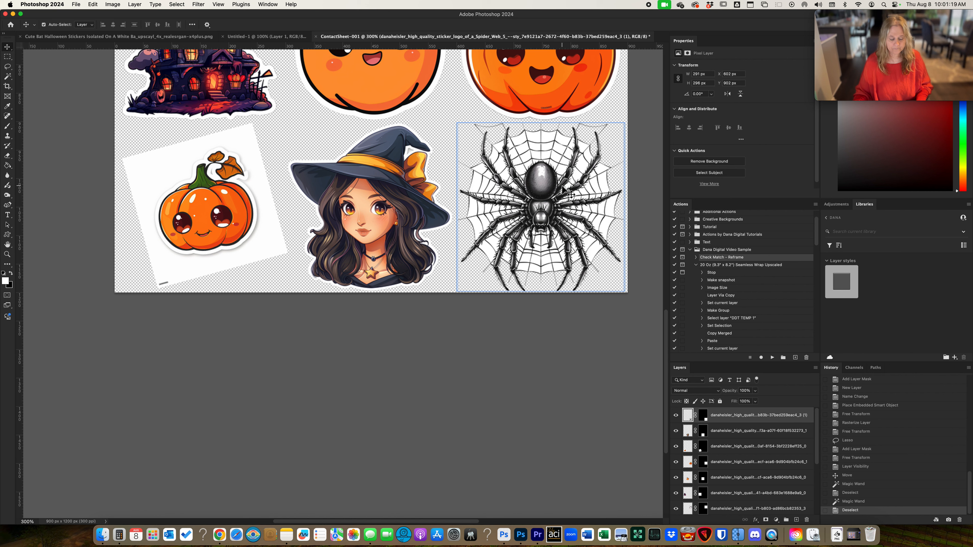
{"action": "key", "text": "w"}
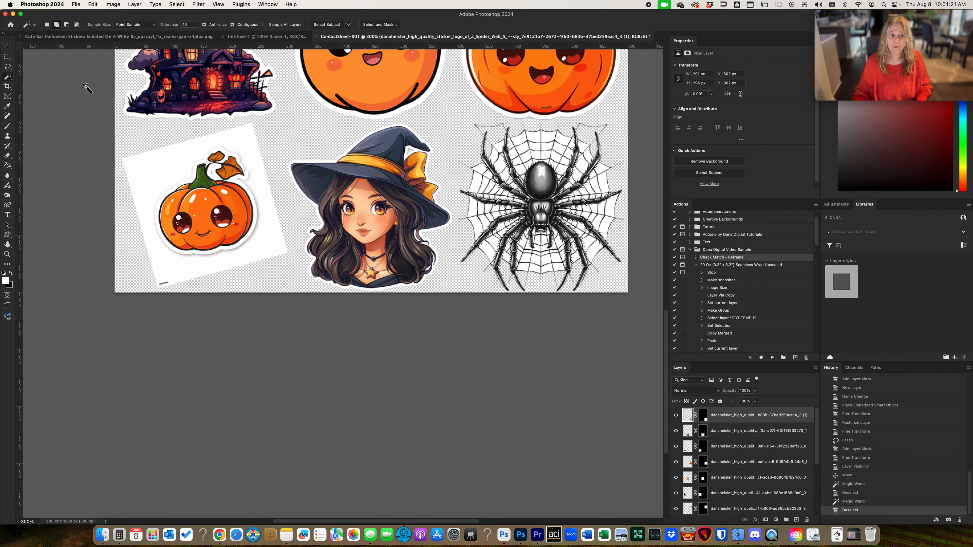
{"action": "left_click", "coordinate": [537, 141]}
{"action": "left_click", "coordinate": [550, 141], "text": "shift"}
{"action": "left_click", "coordinate": [564, 142], "text": "shift"}
{"action": "left_click", "coordinate": [565, 154], "text": "shift"}
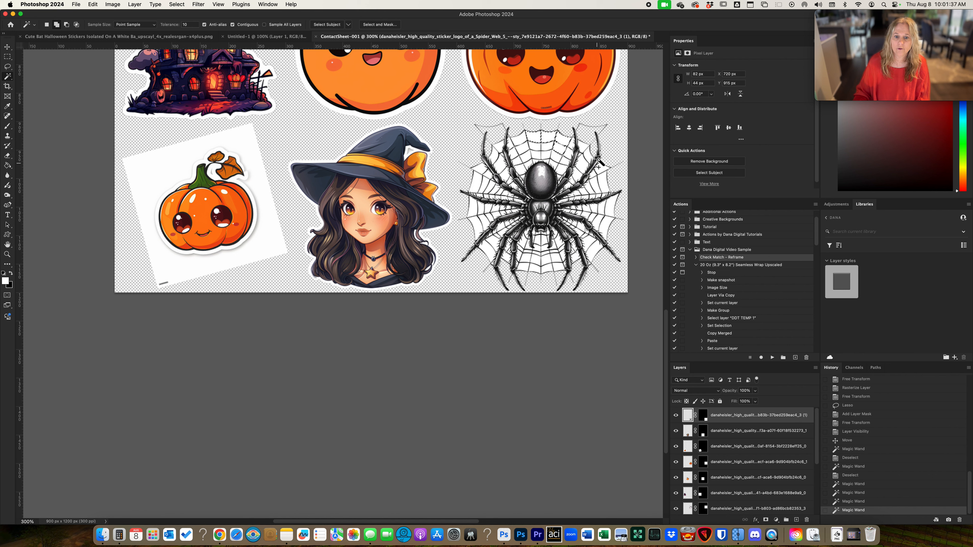
{"action": "left_click", "coordinate": [586, 146], "text": "shift"}
{"action": "left_click", "coordinate": [576, 147], "text": "shift"}
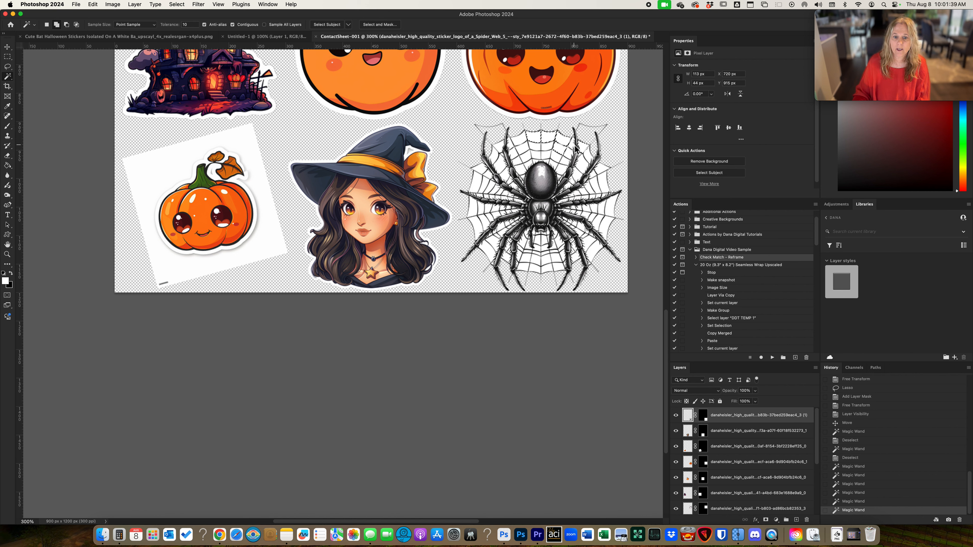
{"action": "left_click", "coordinate": [596, 163], "text": "shift"}
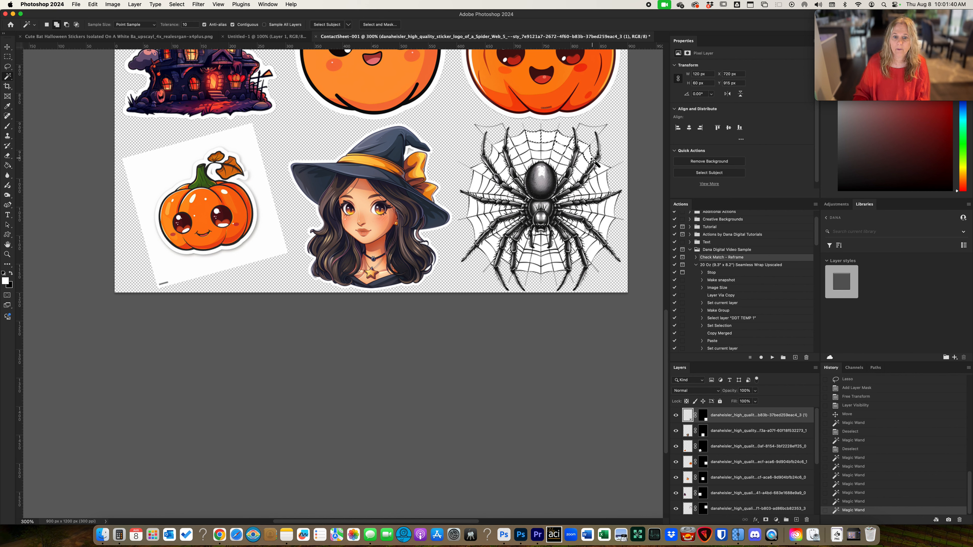
{"action": "left_click", "coordinate": [604, 182], "text": "shift"}
{"action": "left_click", "coordinate": [597, 179], "text": "shift"}
{"action": "left_click", "coordinate": [592, 179], "text": "shift"}
{"action": "left_click", "coordinate": [595, 183], "text": "shift"}
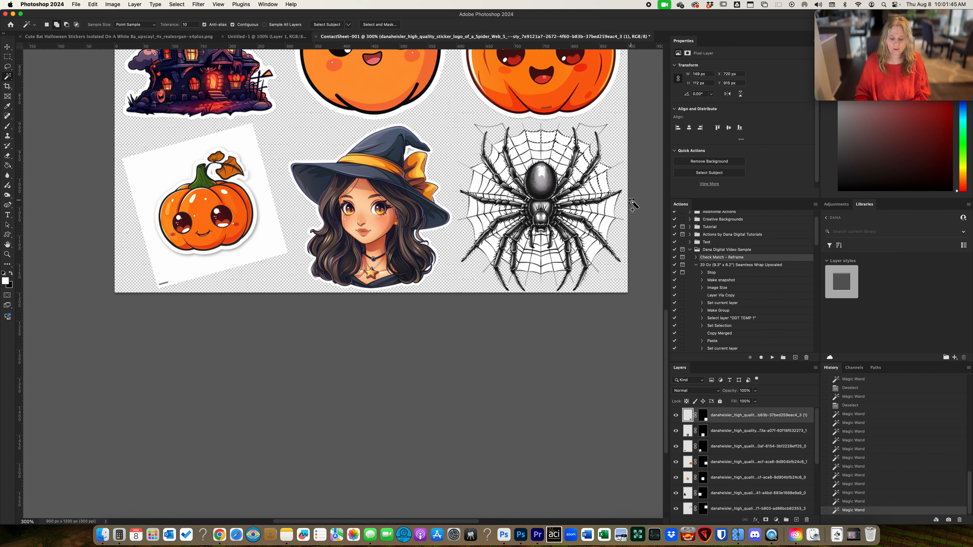
{"action": "key", "text": "Delete"}
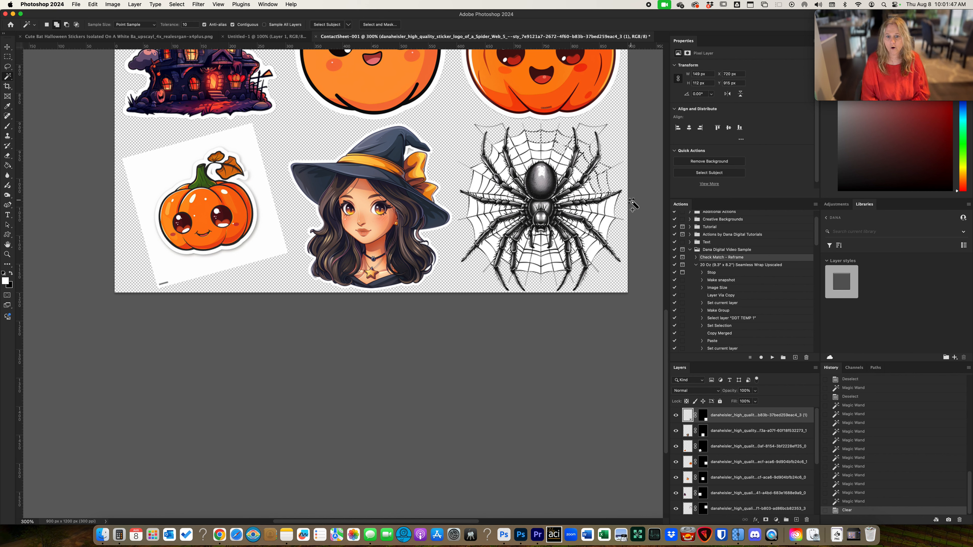
{"action": "key", "text": "super+d"}
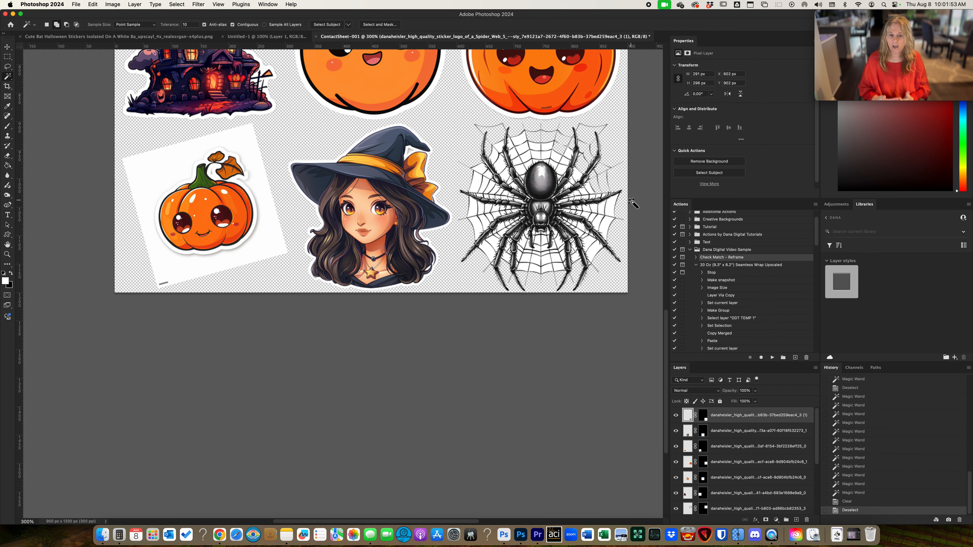
Step: Check the contact sheet with its white Background layer shown and hidden, and delete that Background layer
{"action": "key", "text": "super+0"}
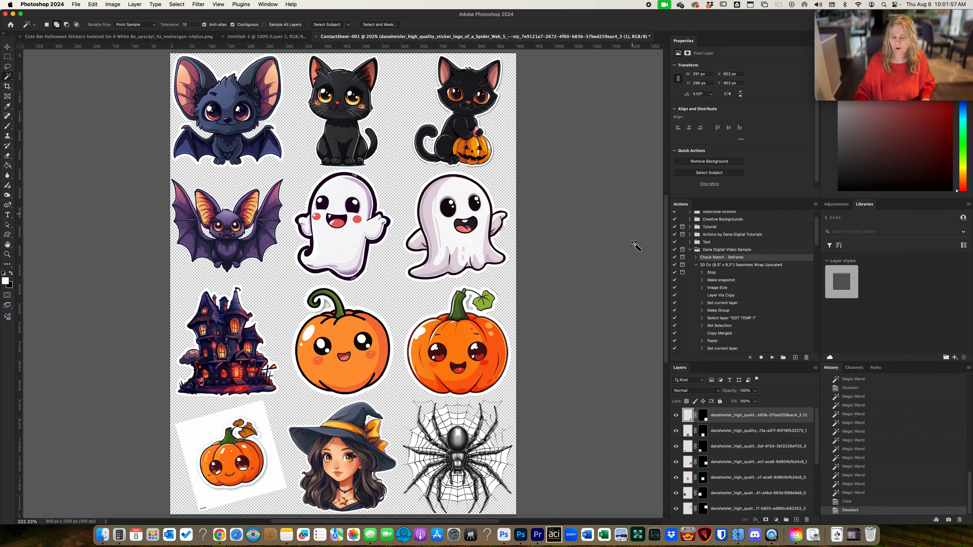
{"action": "scroll", "coordinate": [786, 448], "scroll_direction": "down", "scroll_amount": 5}
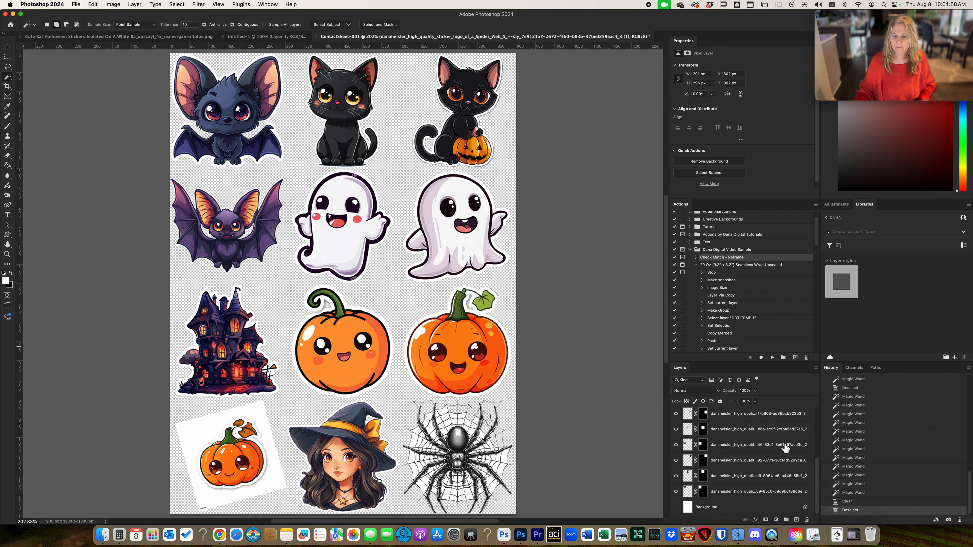
{"action": "left_click", "coordinate": [705, 513]}
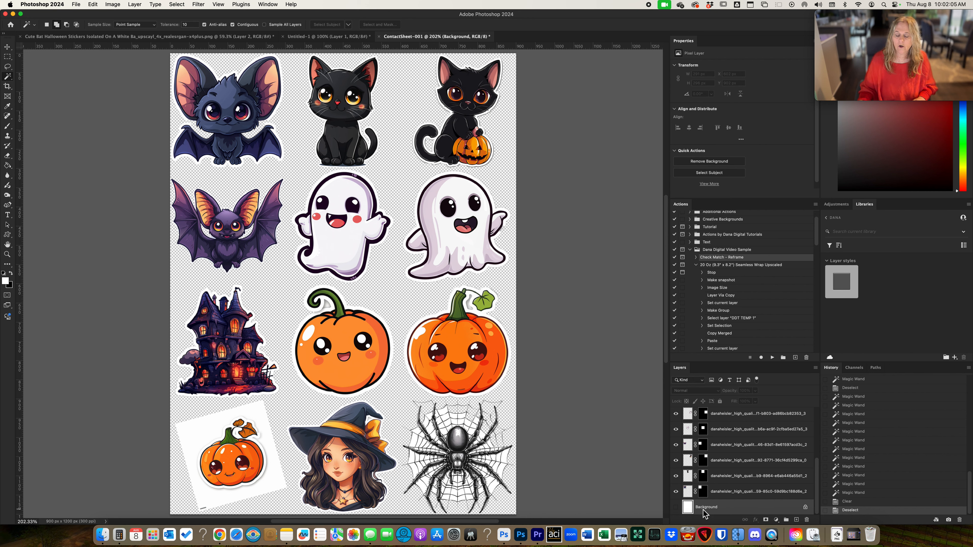
{"action": "left_click", "coordinate": [677, 508]}
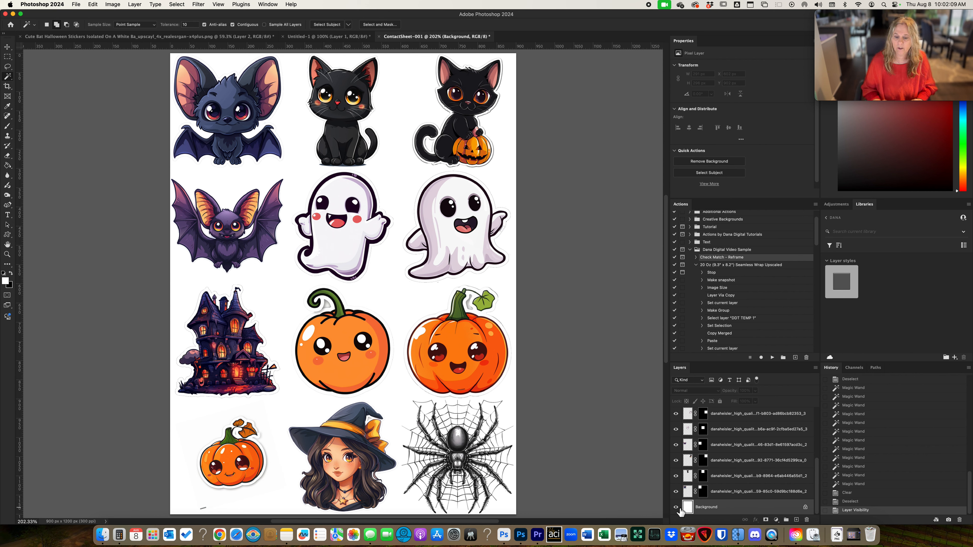
{"action": "left_click", "coordinate": [677, 507]}
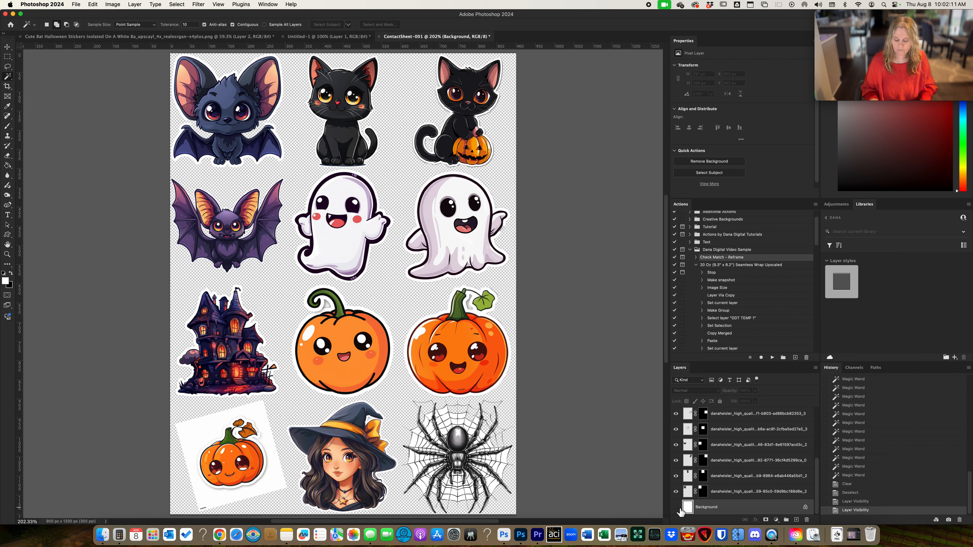
{"action": "key", "text": "Delete"}
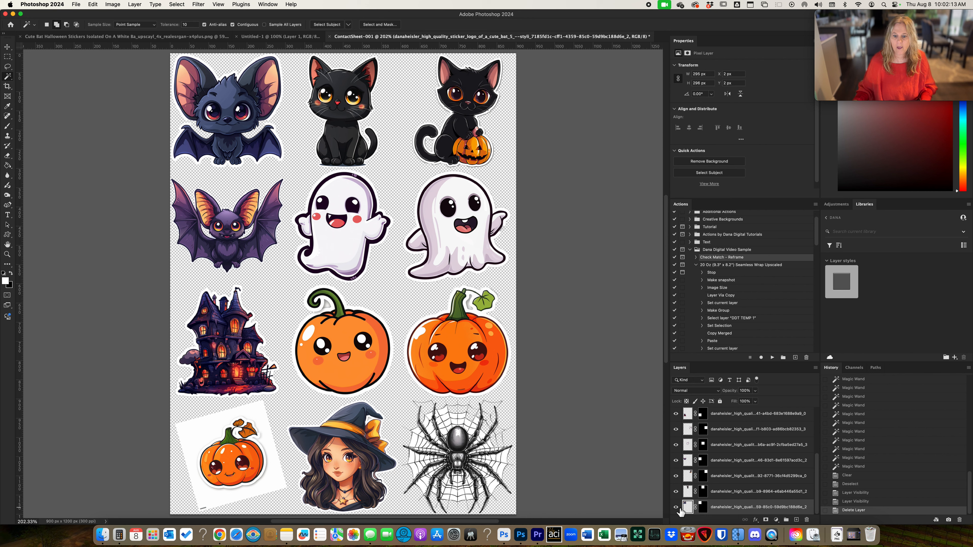
Step: Try flattening the contact sheet image, and undo the flattening
{"action": "left_click", "coordinate": [134, 5]}
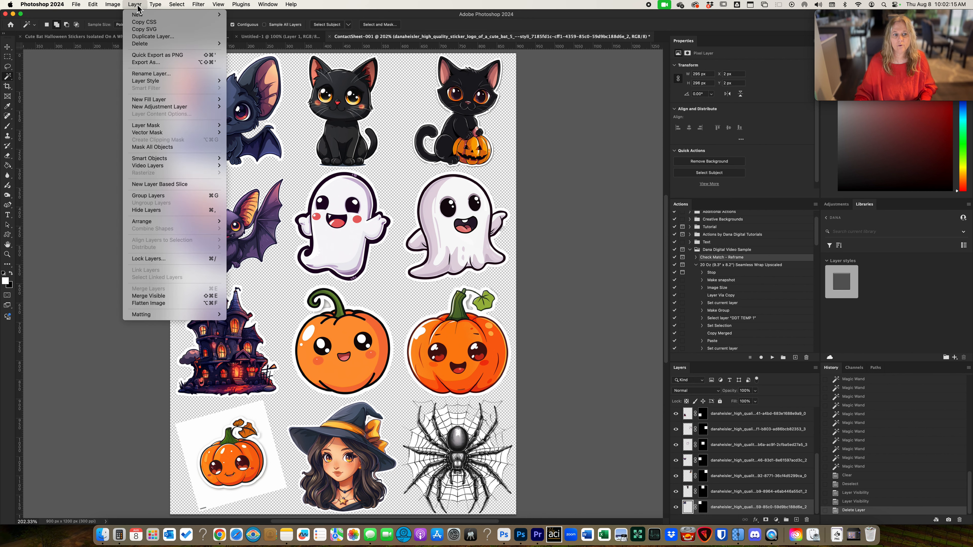
{"action": "left_click", "coordinate": [160, 304]}
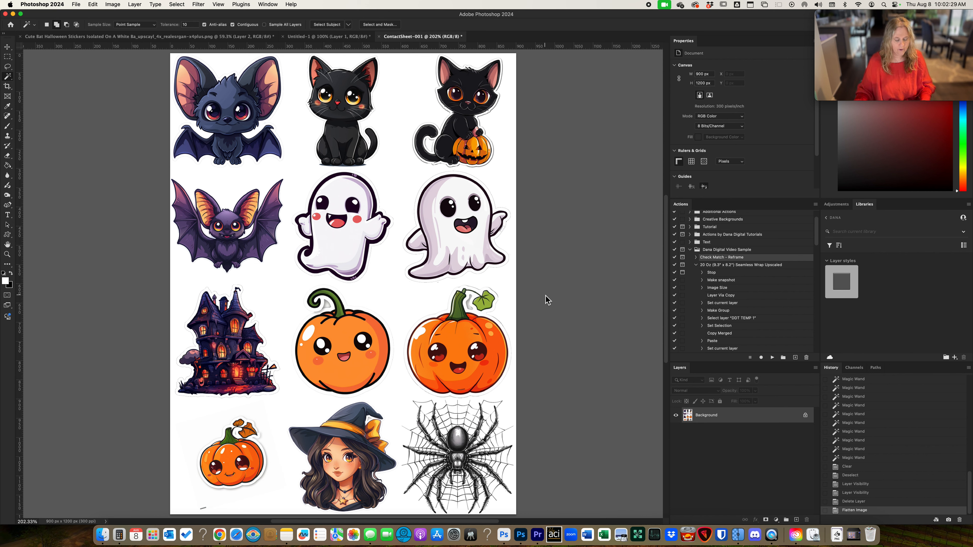
{"action": "key", "text": "super+z"}
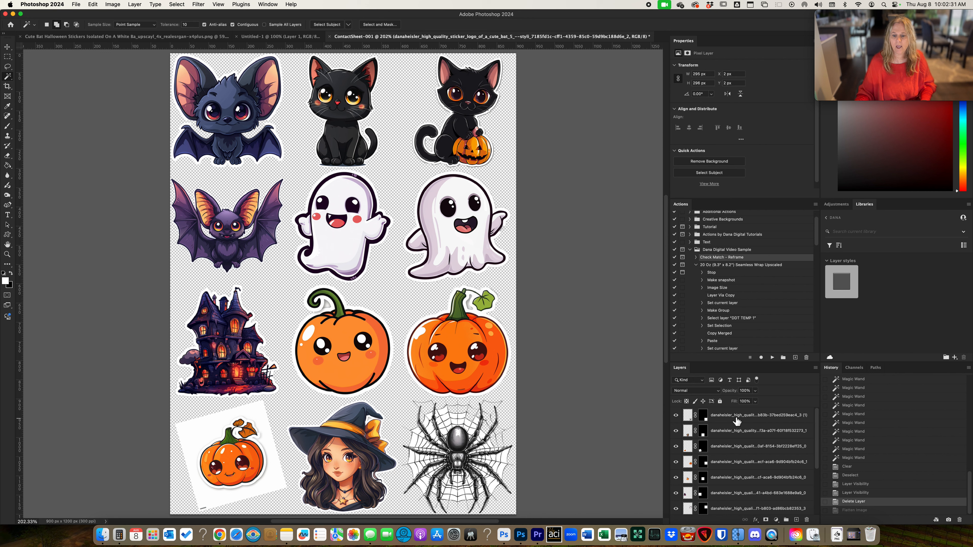
Step: Try merging all visible sticker layers with Merge Visible, and undo the merge
{"action": "left_click", "coordinate": [136, 5]}
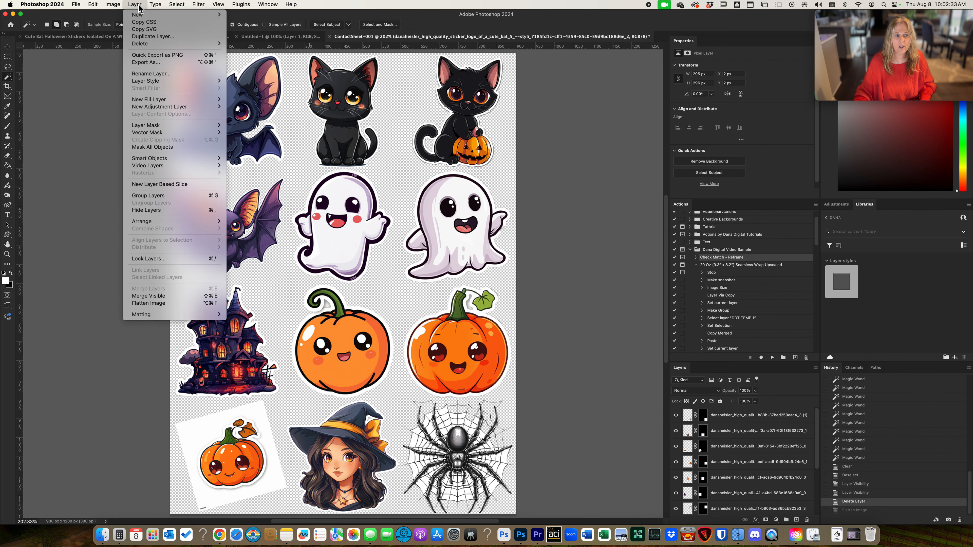
{"action": "left_click", "coordinate": [163, 296]}
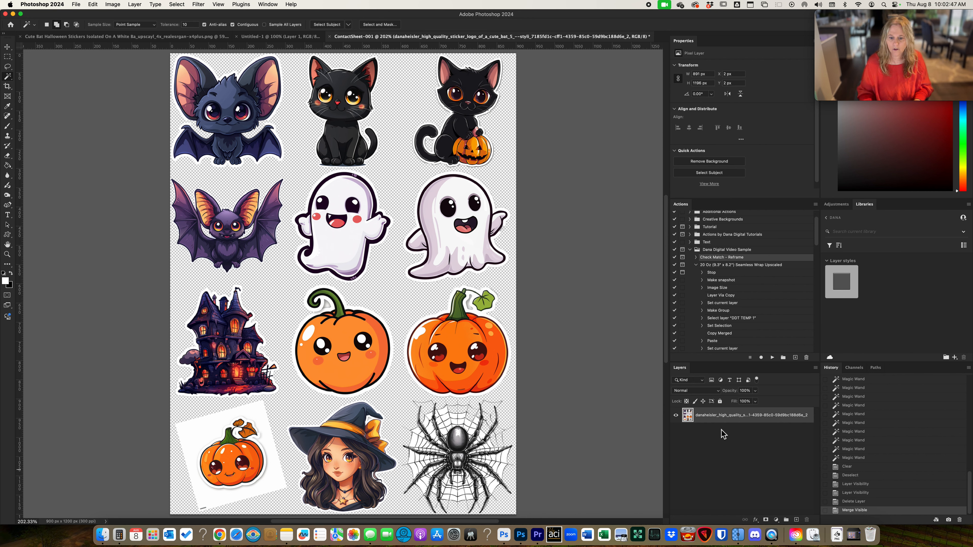
{"action": "key", "text": "super+z"}
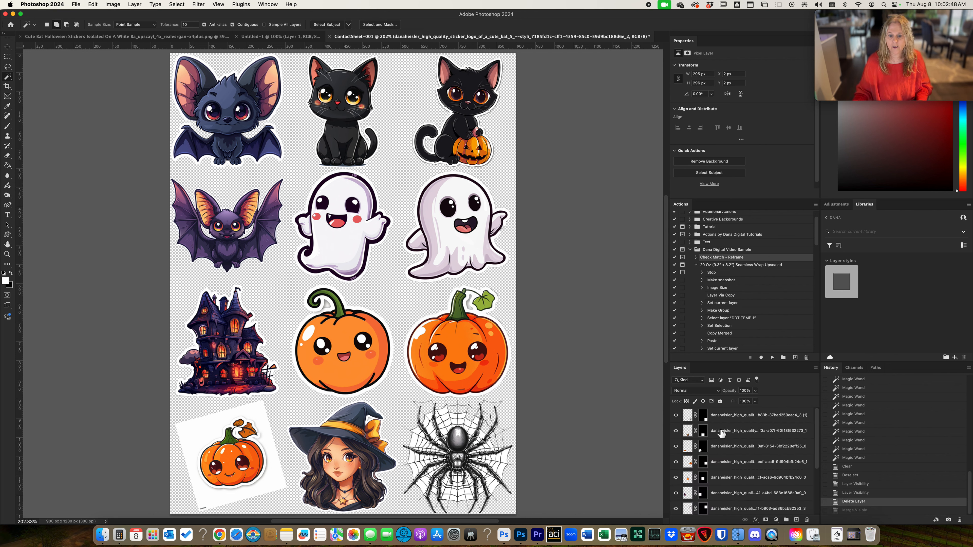
Step: Hide the spider's layer and combine the other sticker layers with Merge Visible
{"action": "left_click", "coordinate": [676, 416]}
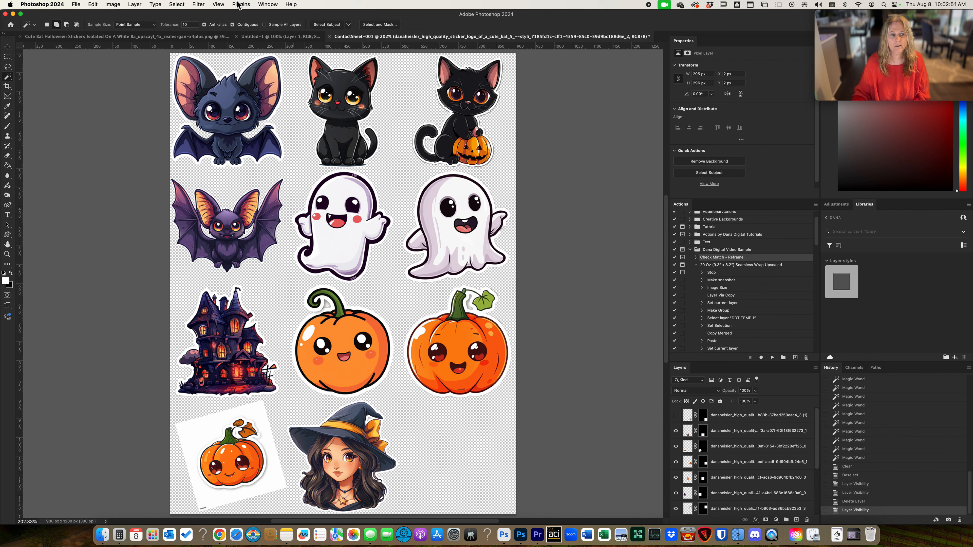
{"action": "left_click", "coordinate": [129, 5]}
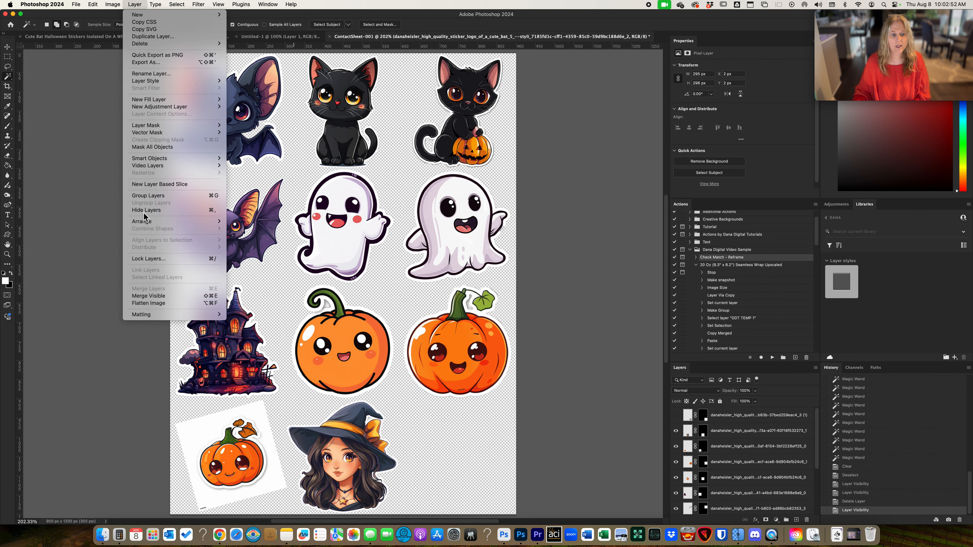
{"action": "left_click", "coordinate": [149, 298]}
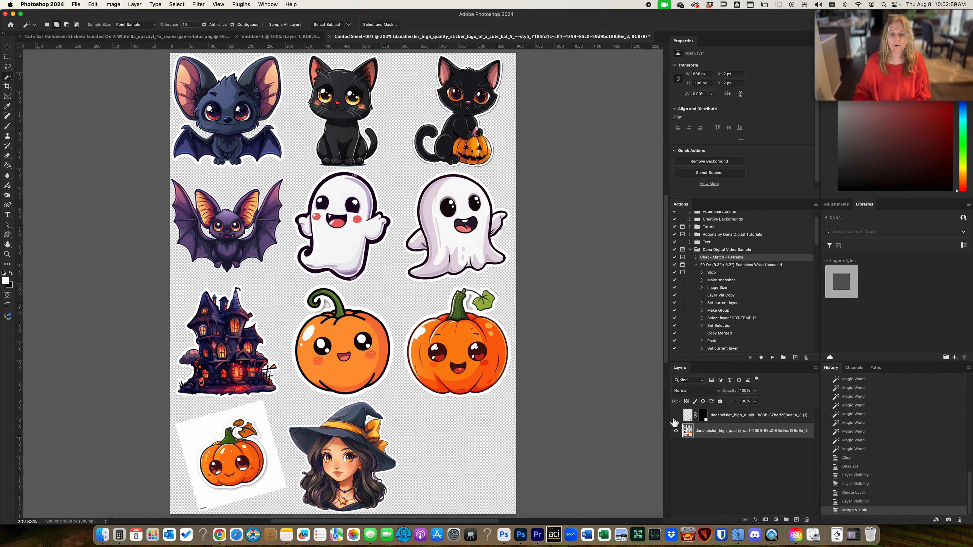
Step: Show the spider's layer again and merge it down into the combined sticker layer
{"action": "left_click", "coordinate": [737, 420]}
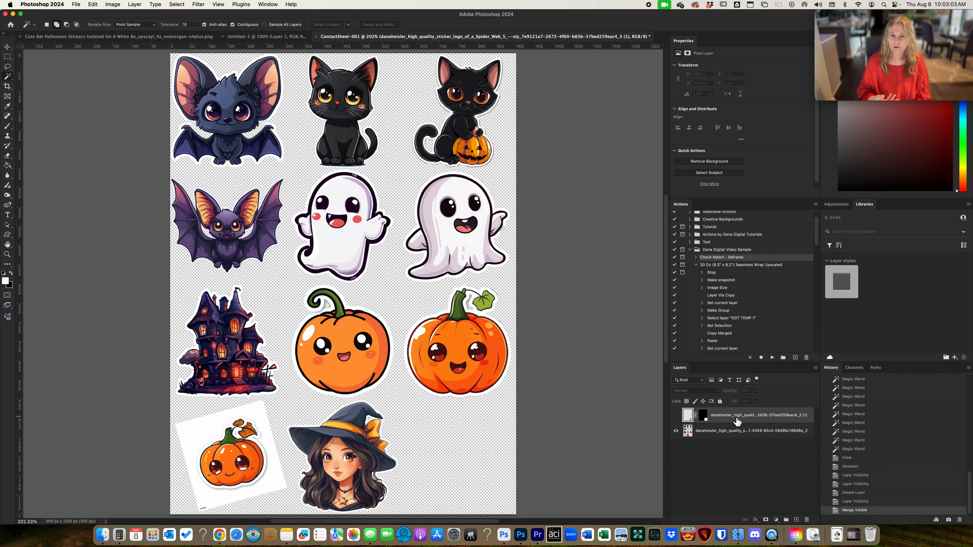
{"action": "left_click", "coordinate": [676, 415]}
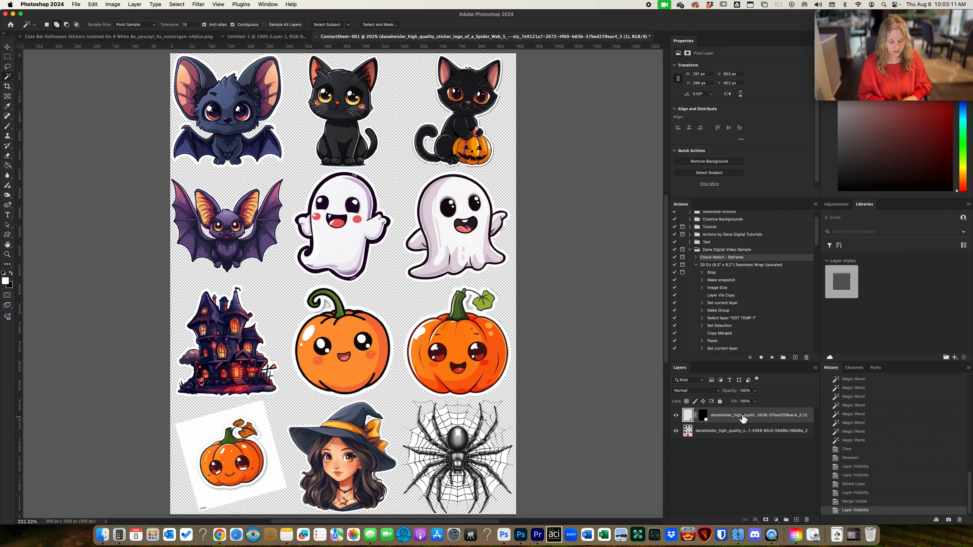
{"action": "key", "text": "super+e"}
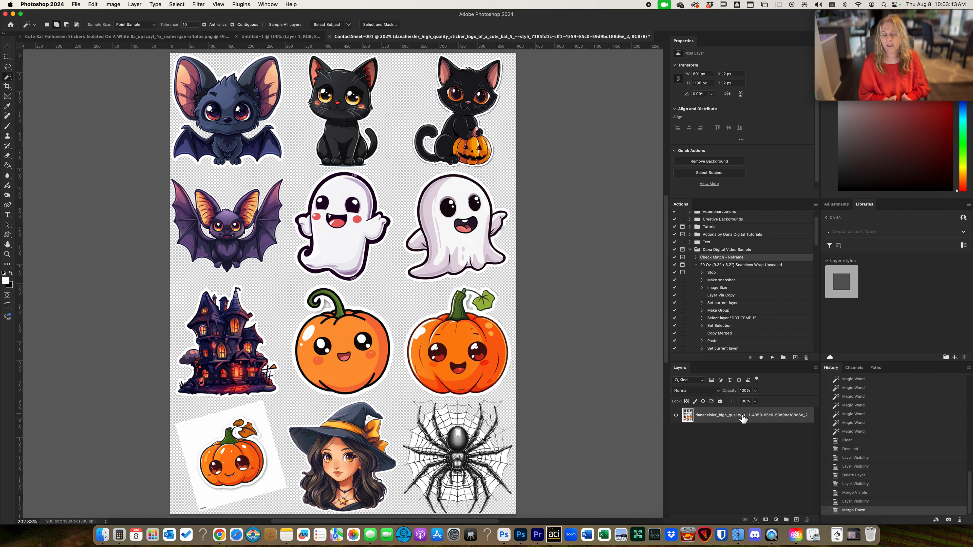